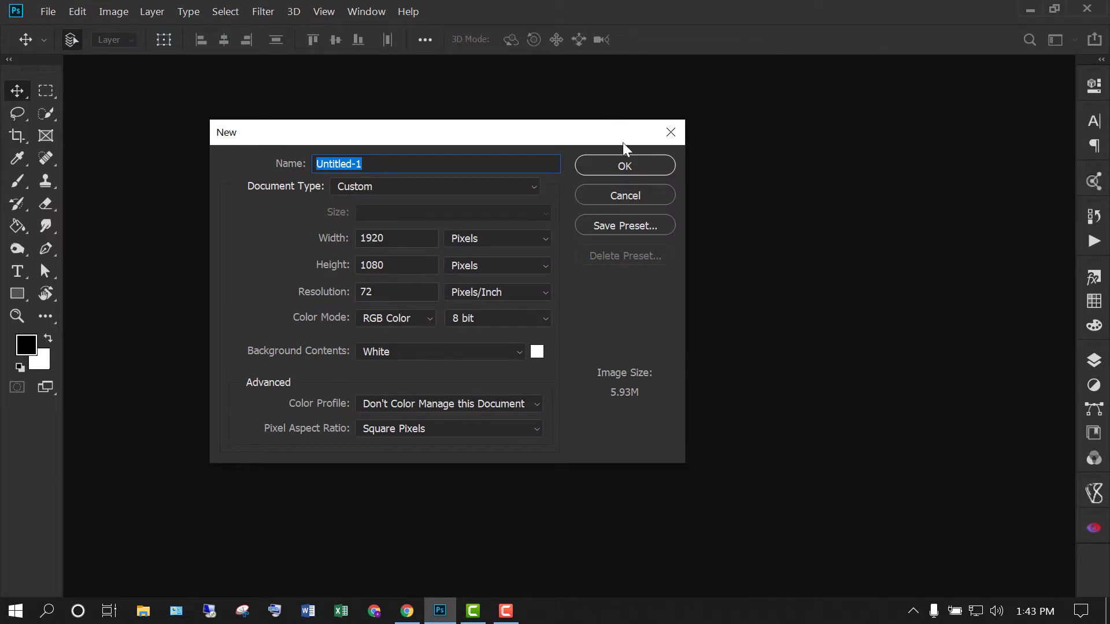
Create a 1920 x 1080 pixel document with a white background and search the free stock photos for grass
click(634, 170)
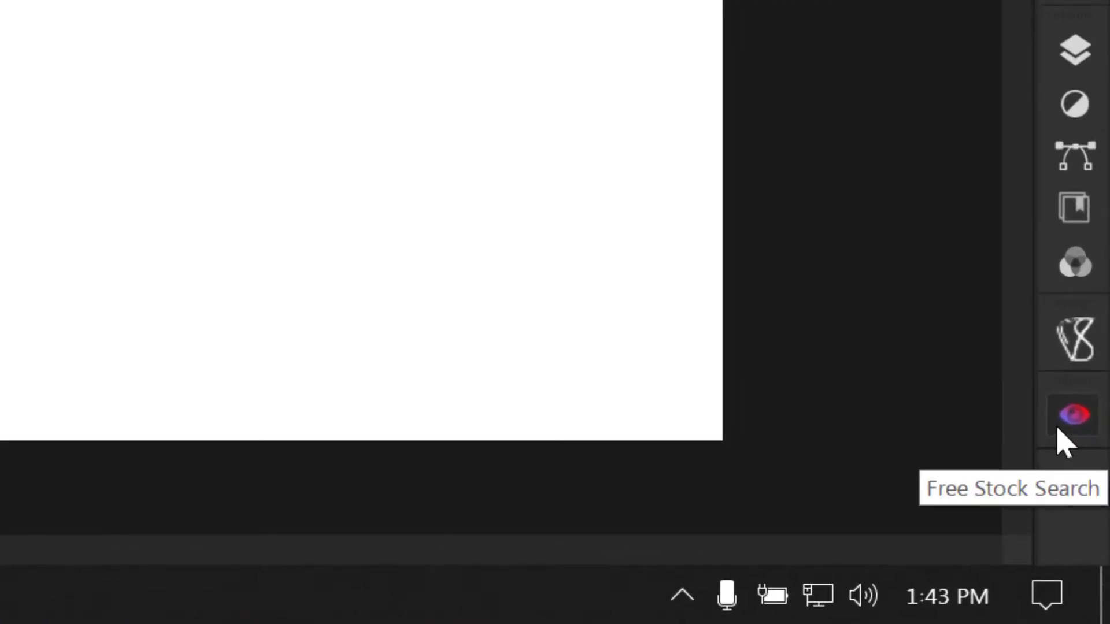
click(1061, 431)
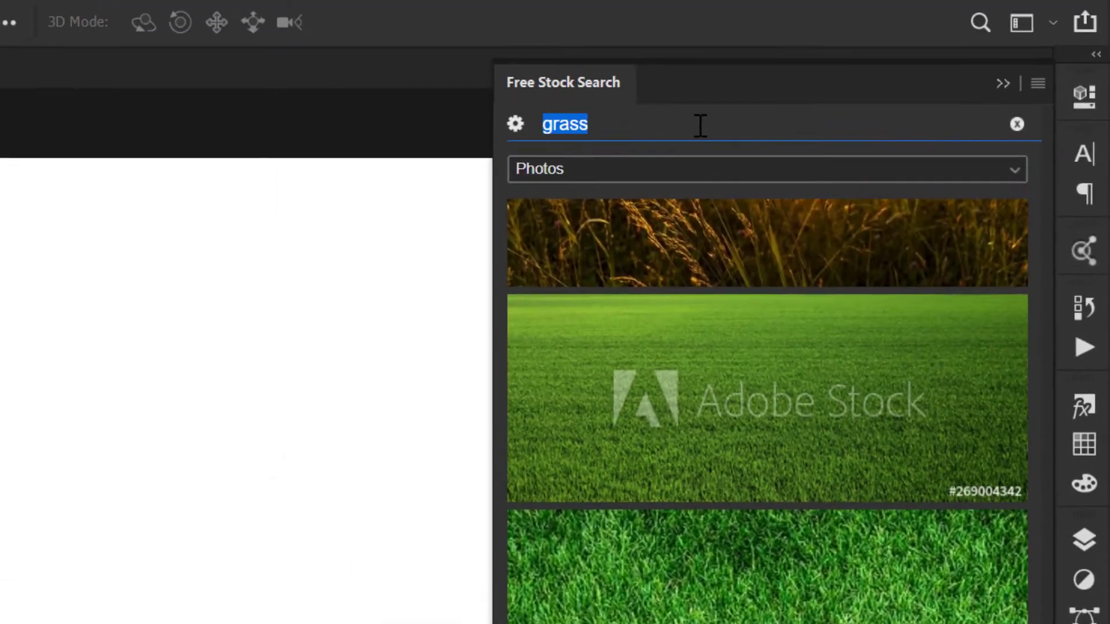
text(gra)
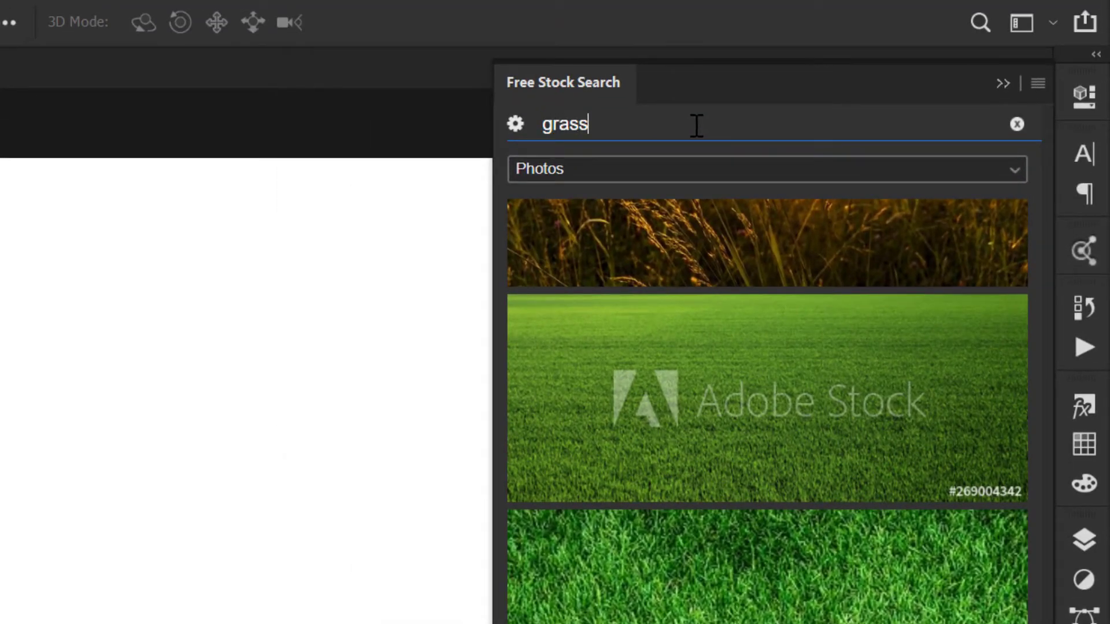
key(Return)
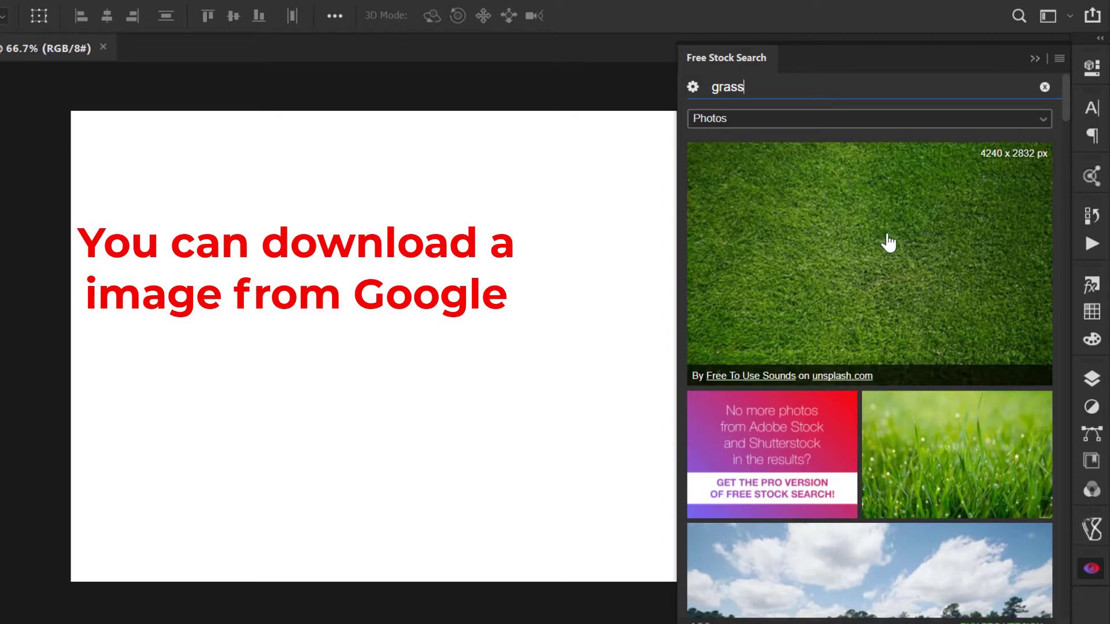
Place the dense green lawn photo, seen from above, from the stock results into the document
scroll(903, 266, down, 10)
scroll(905, 266, down, 10)
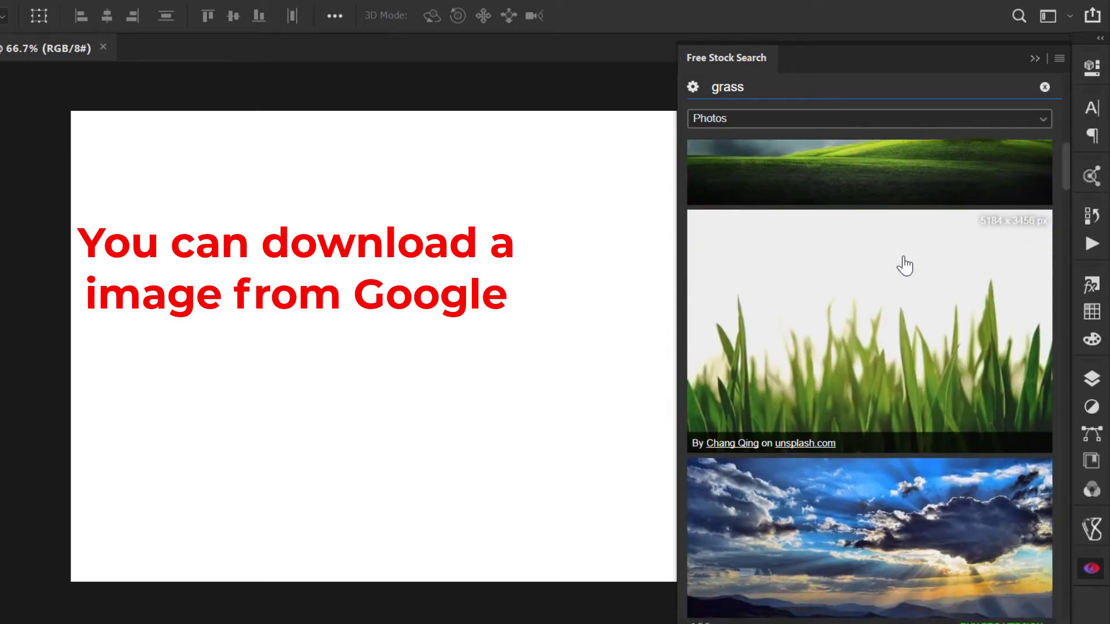
scroll(905, 266, down, 8)
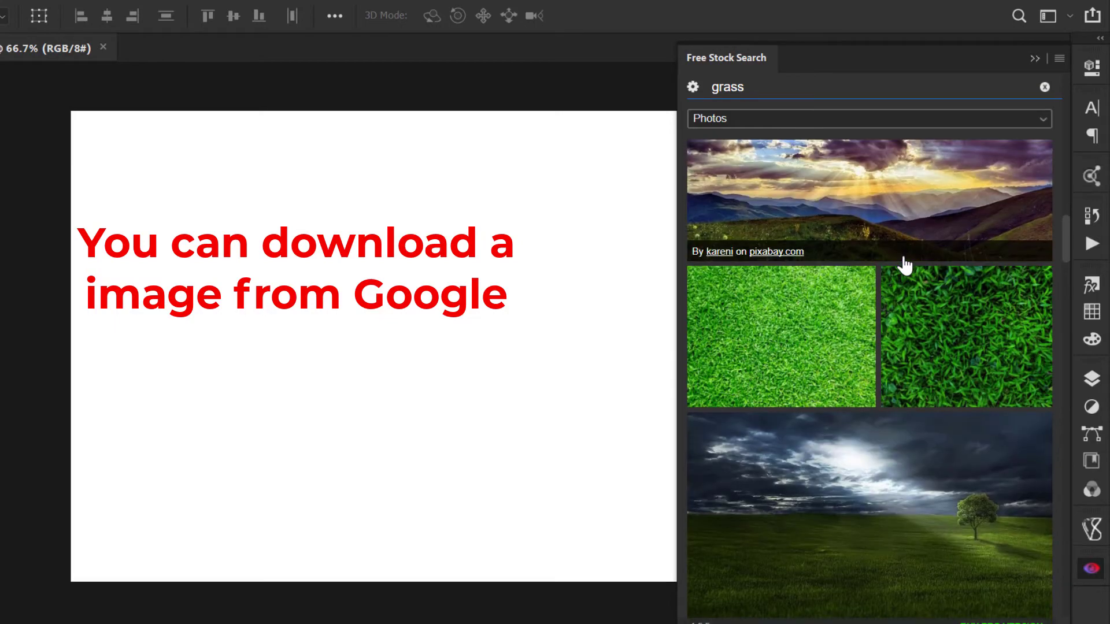
scroll(905, 263, down, 3)
scroll(904, 263, down, 5)
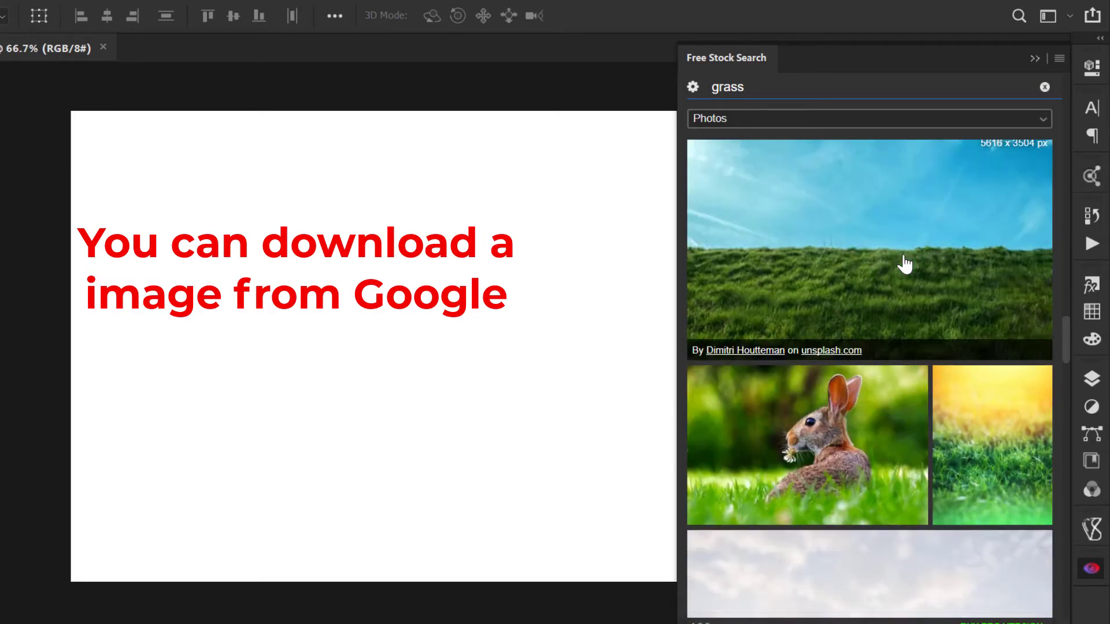
scroll(904, 263, down, 8)
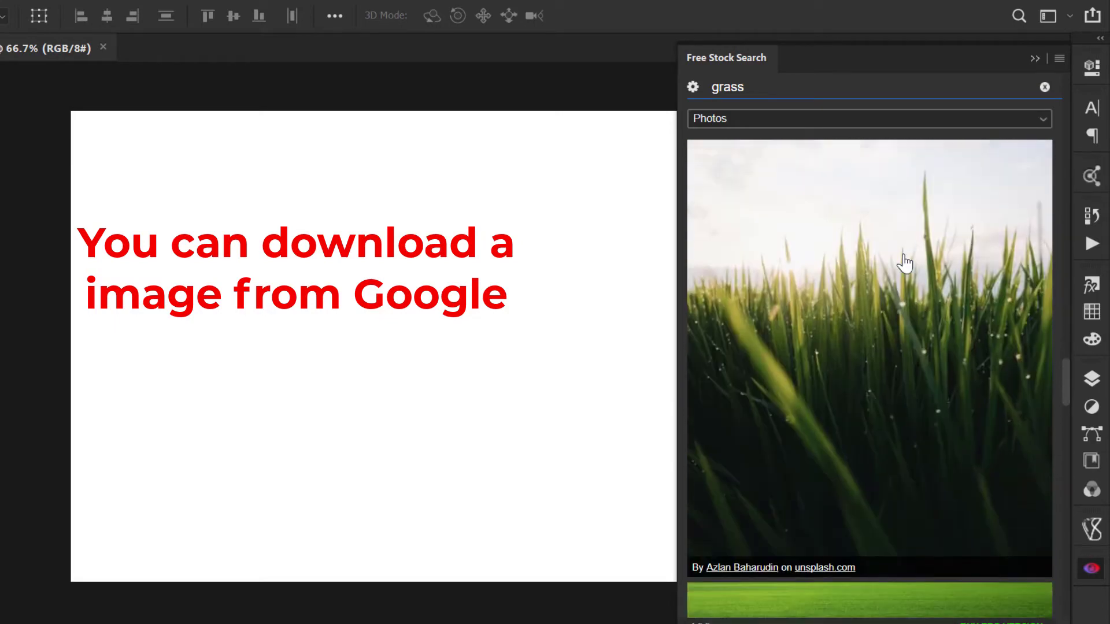
scroll(905, 263, down, 4)
scroll(905, 263, down, 6)
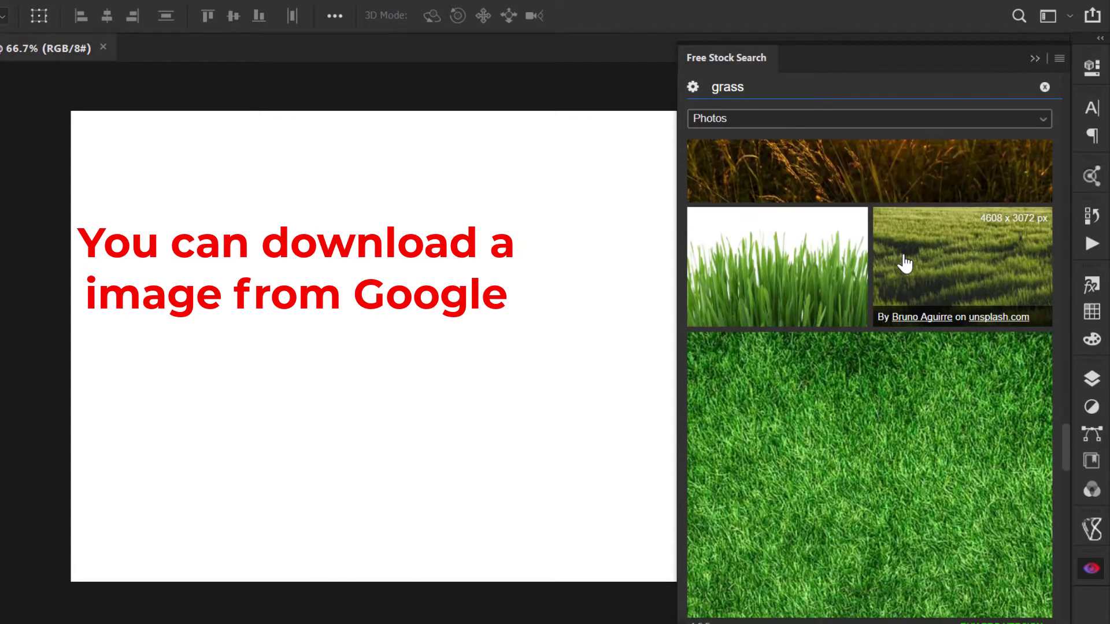
scroll(905, 263, down, 3)
scroll(907, 416, up, 2)
click(906, 404)
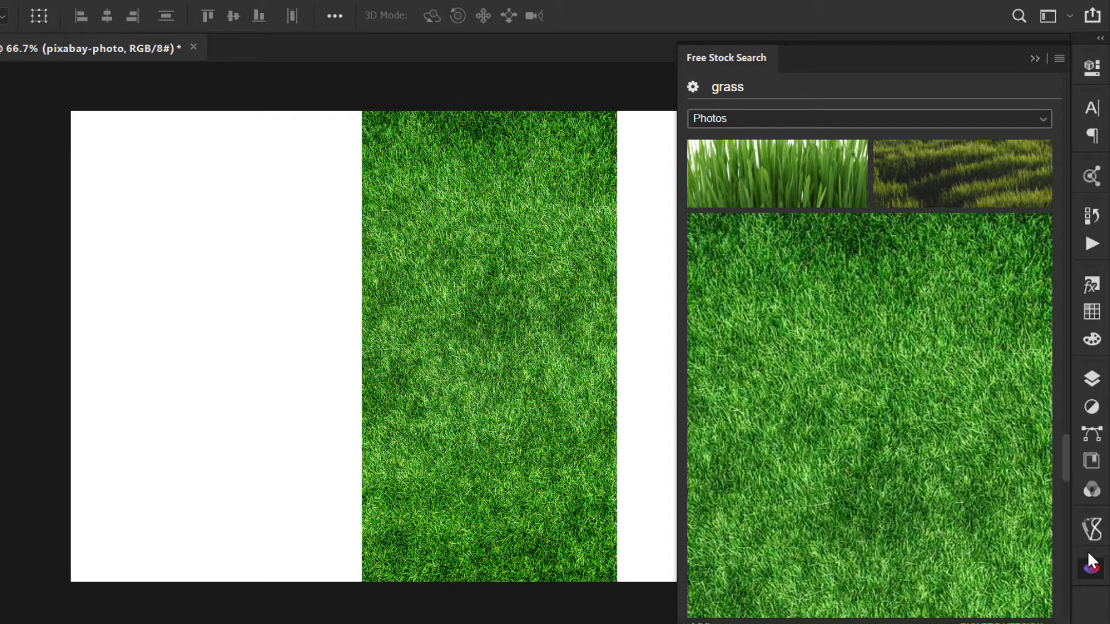
click(1082, 573)
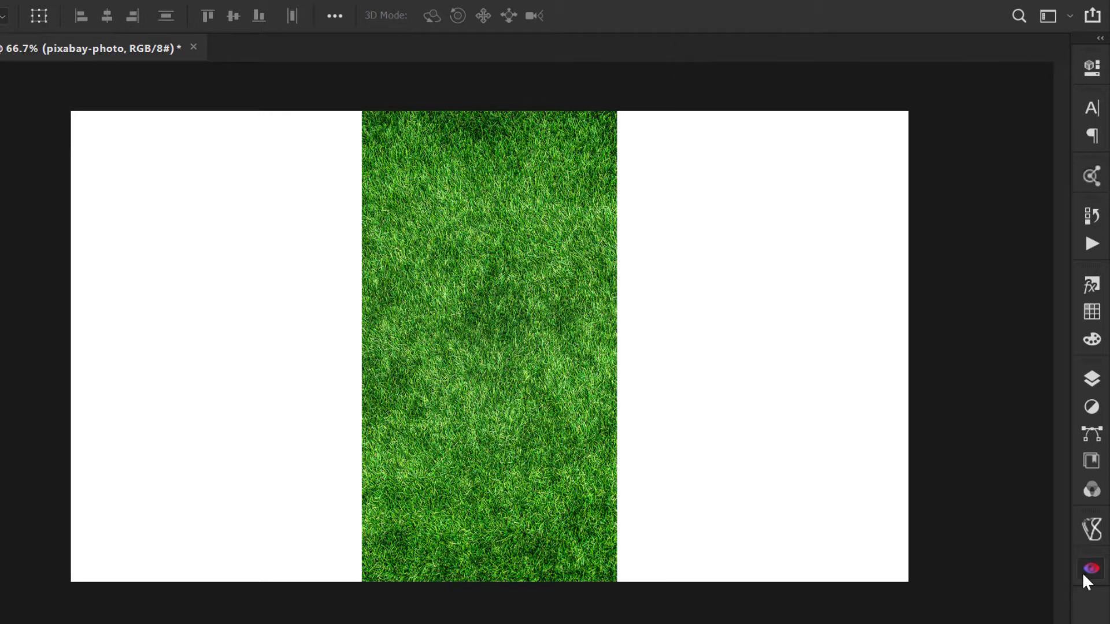
Rotate the placed grass photo 90 degrees with Free Transform so it lies horizontally
click(1081, 379)
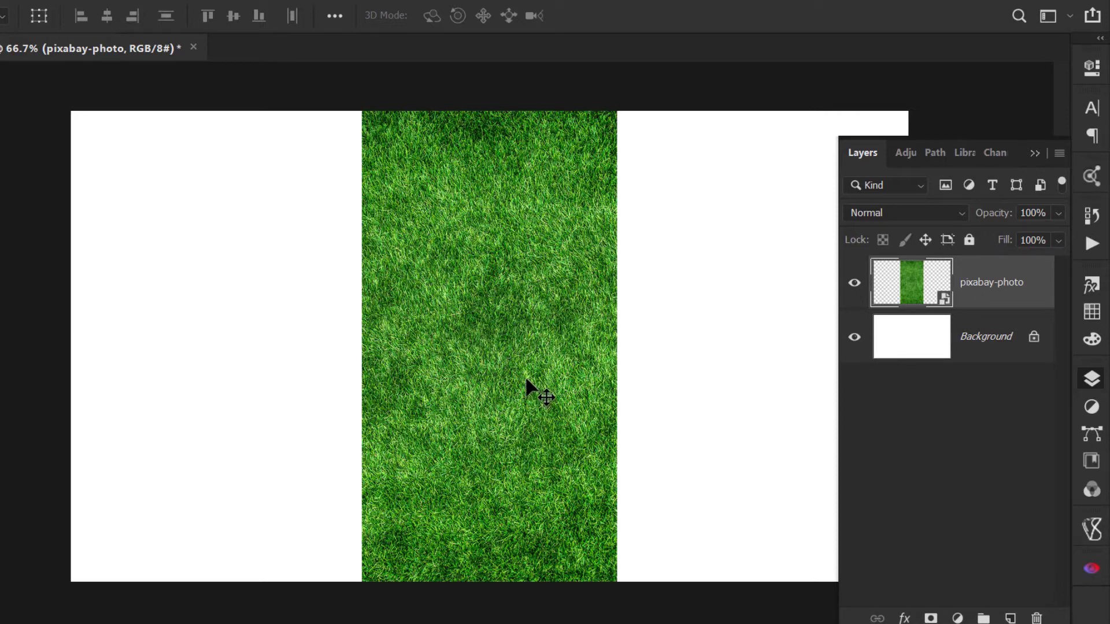
key(ctrl+t)
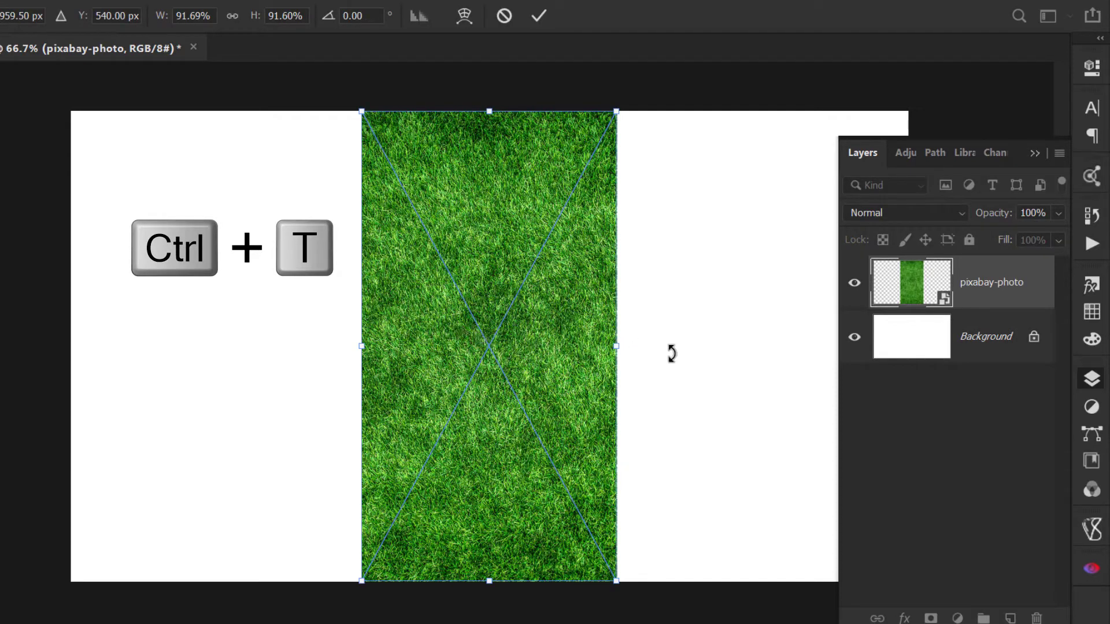
drag(641, 347, 493, 526)
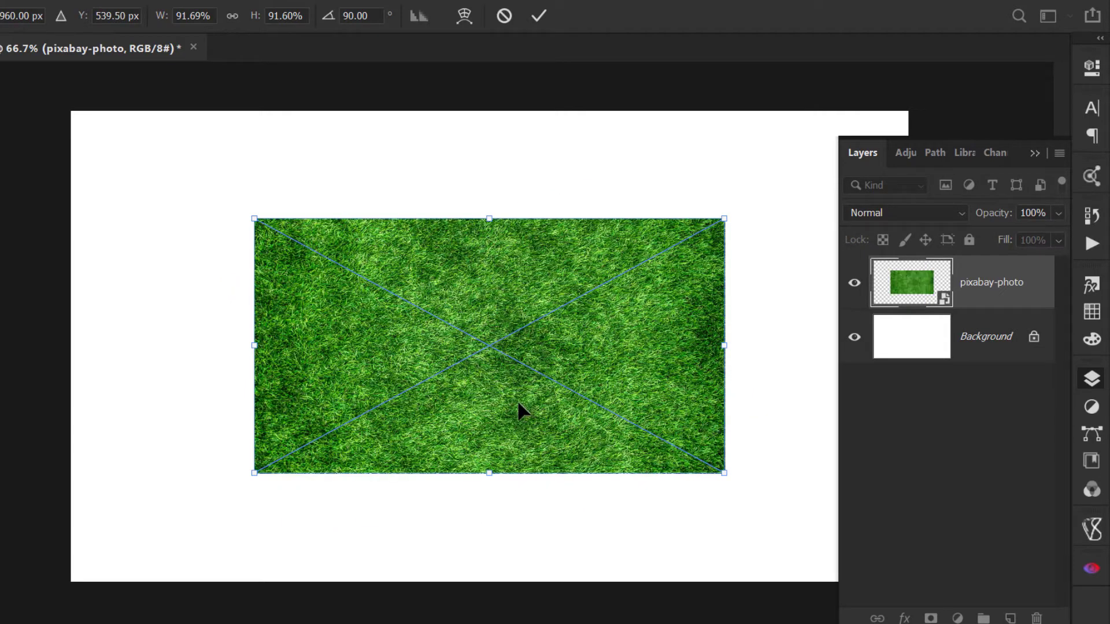
click(1085, 384)
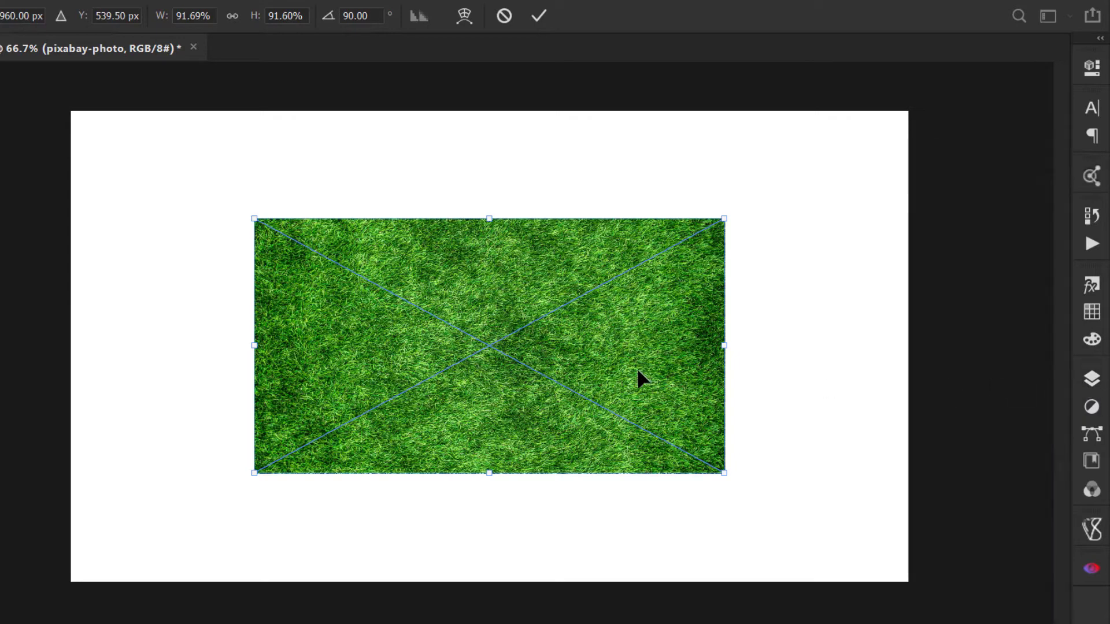
Align the grass photo with the canvas's upper-left corner, enlarge it to the full canvas width and apply the transform
drag(639, 379, 441, 259)
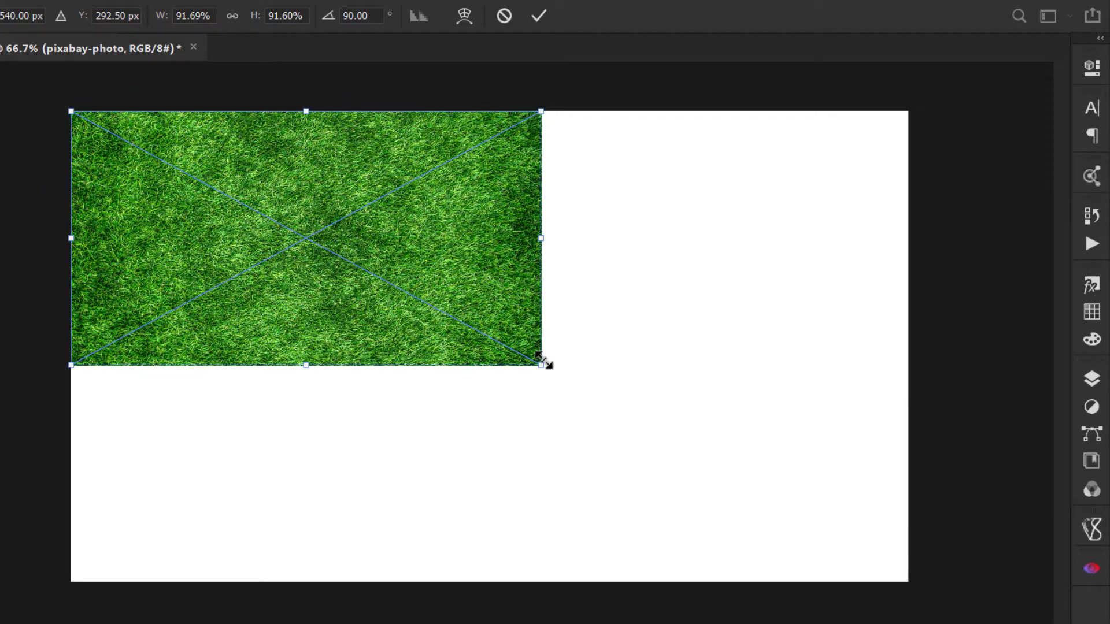
drag(541, 365, 898, 579)
key(Return)
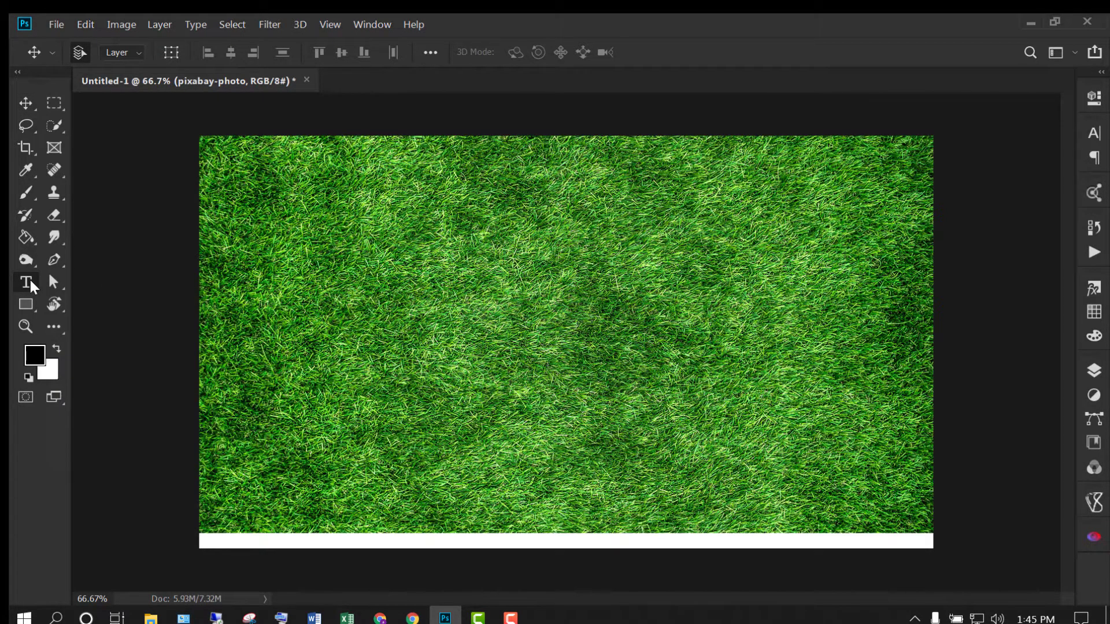
Add the text GRASS on top of the grass photo
click(27, 283)
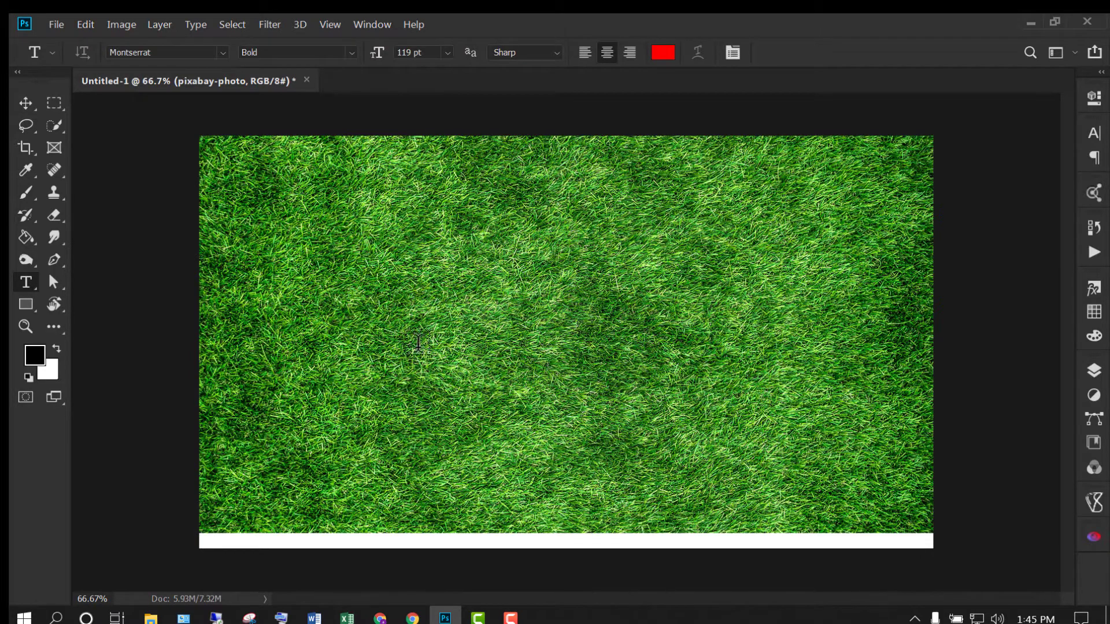
click(409, 344)
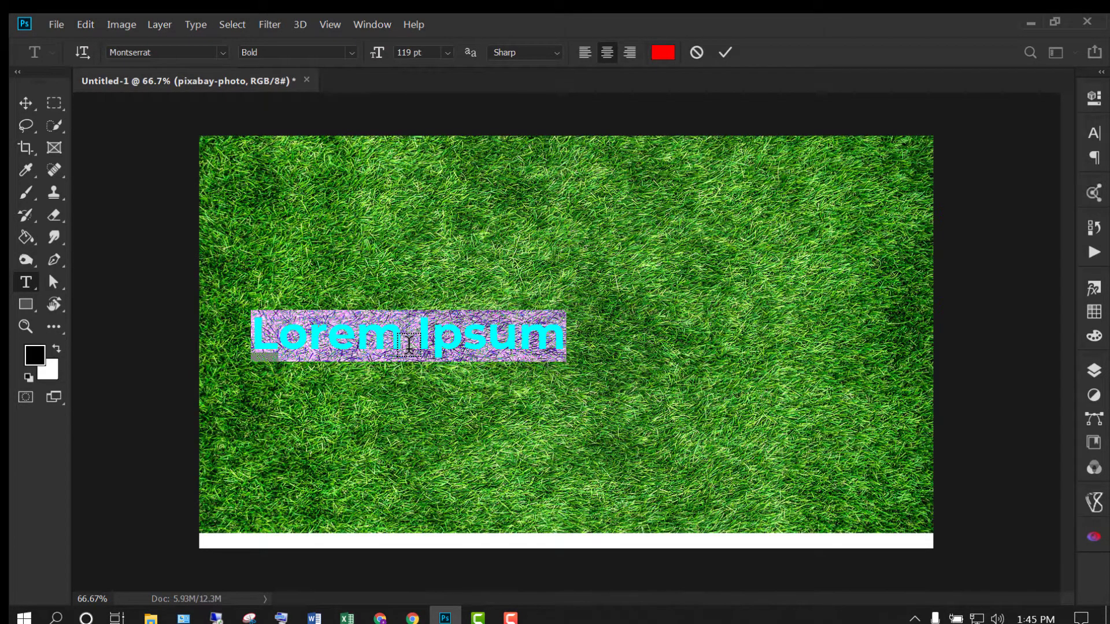
text(GRASS)
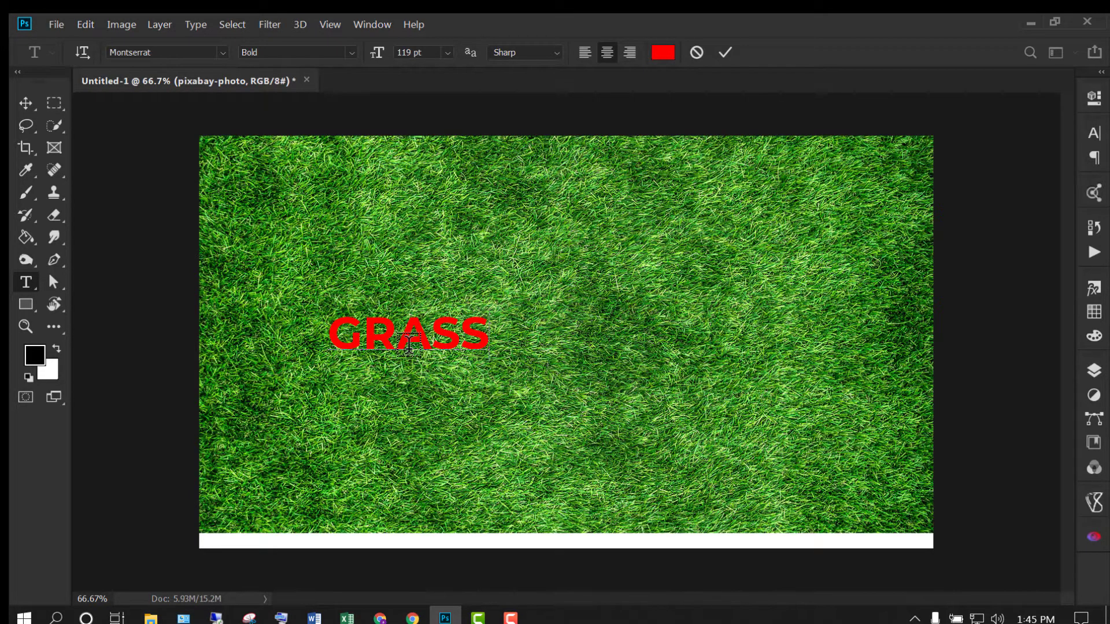
Change the font of the whole GRASS text to Arial Black
key(ctrl+a)
click(181, 52)
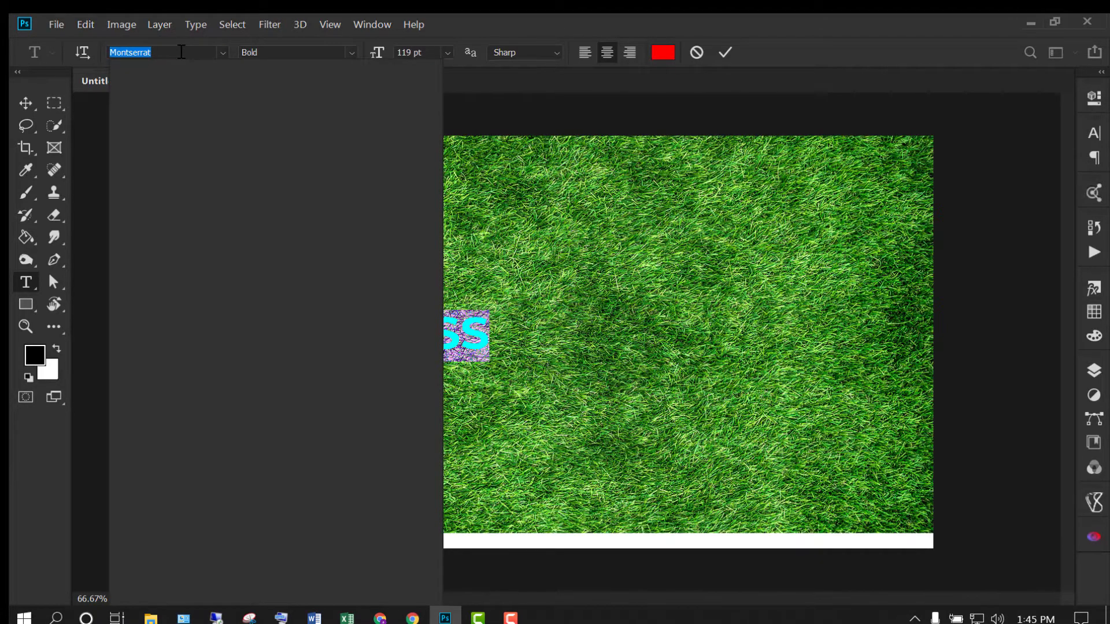
text(arial)
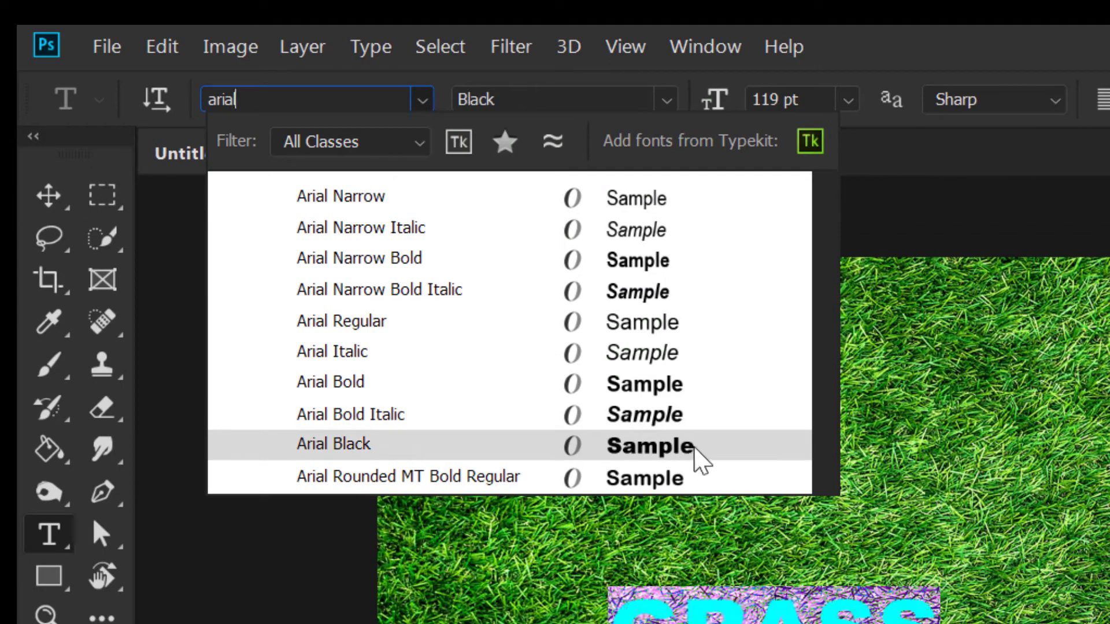
click(696, 449)
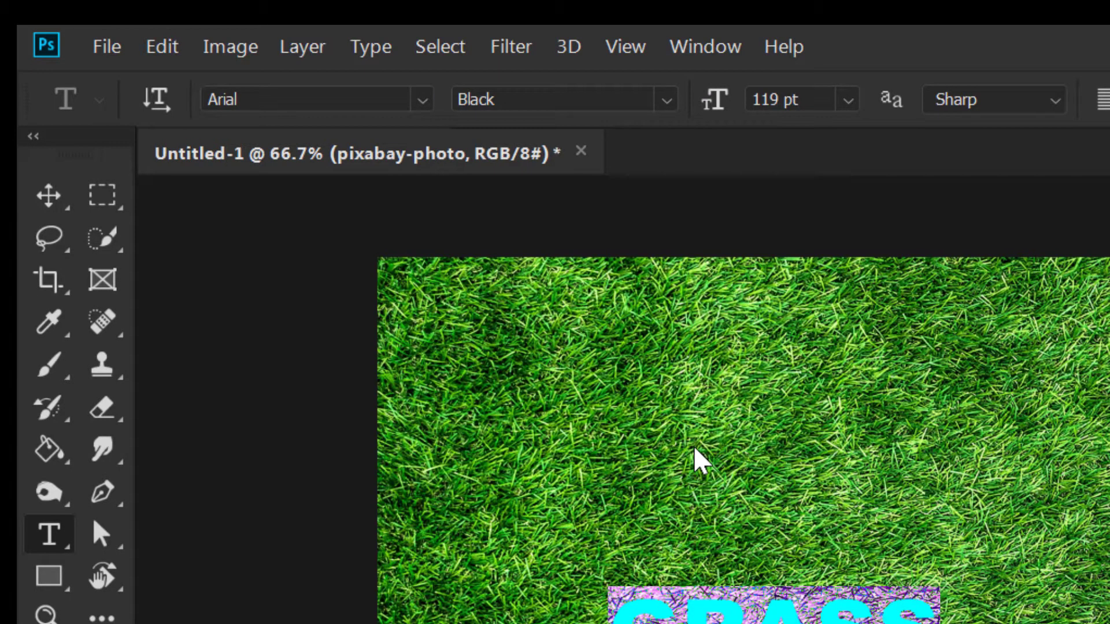
Set the GRASS text size to 300 pt and move the text towards the middle of the canvas
click(848, 102)
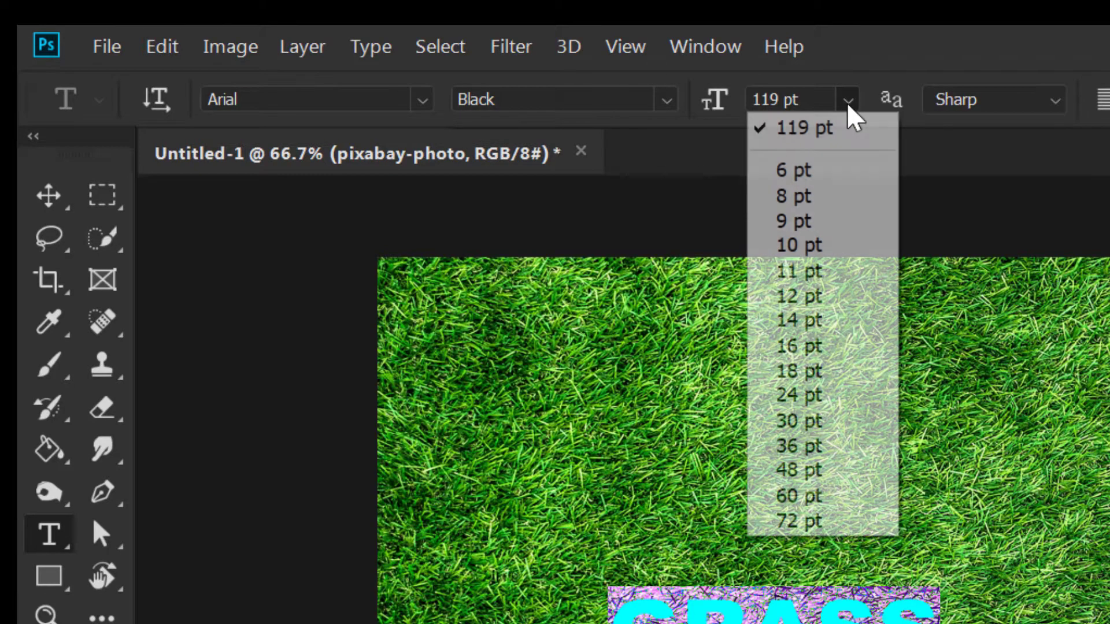
click(802, 102)
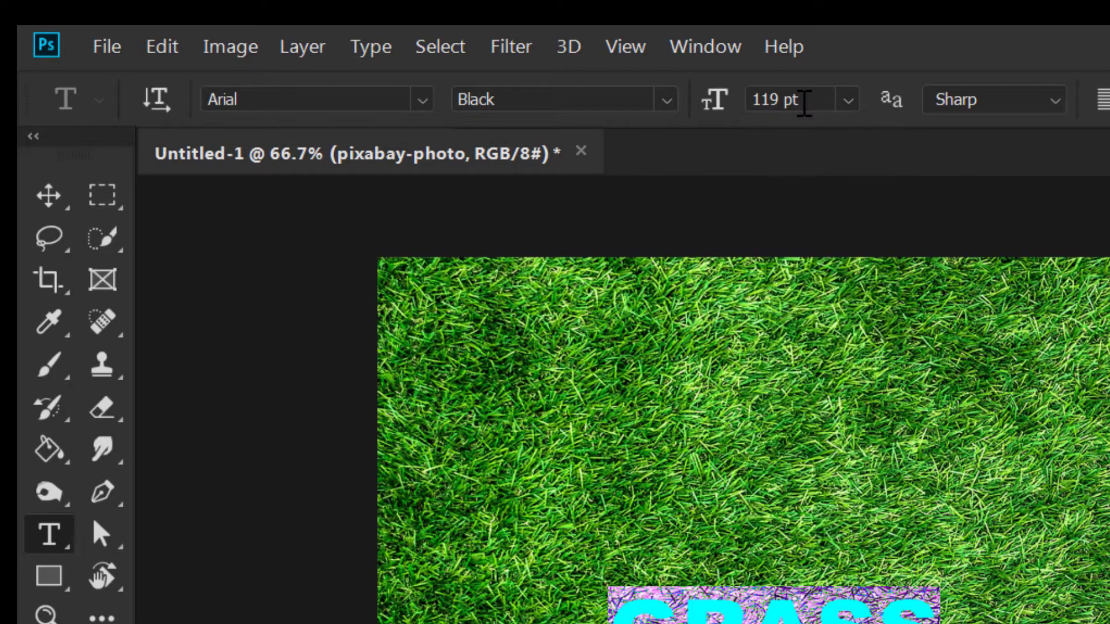
click(808, 109)
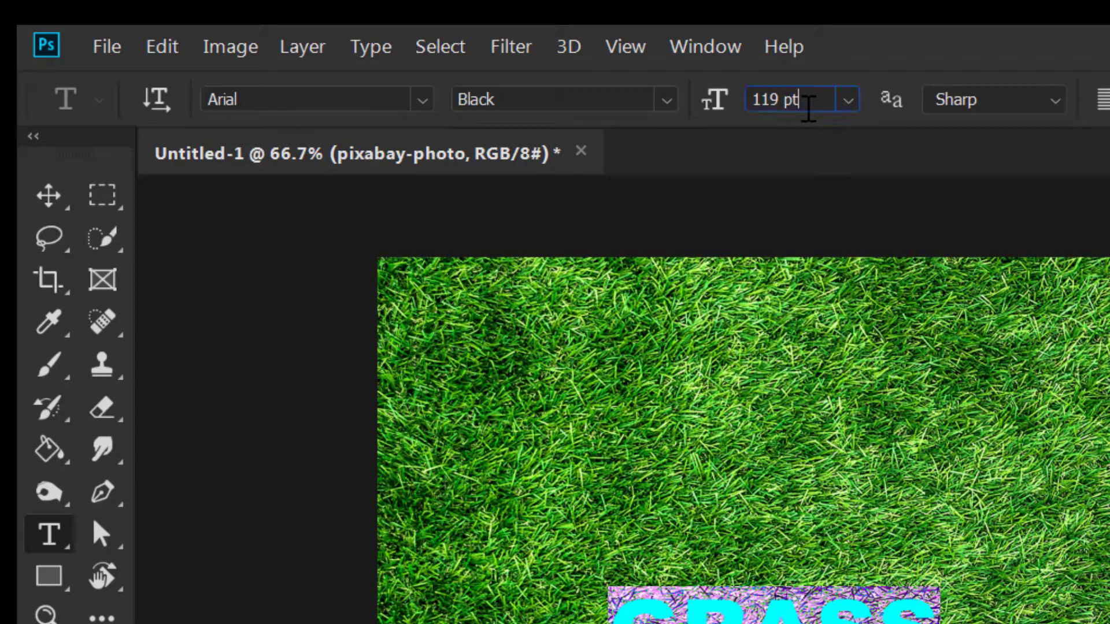
key(ctrl+a)
text(3)
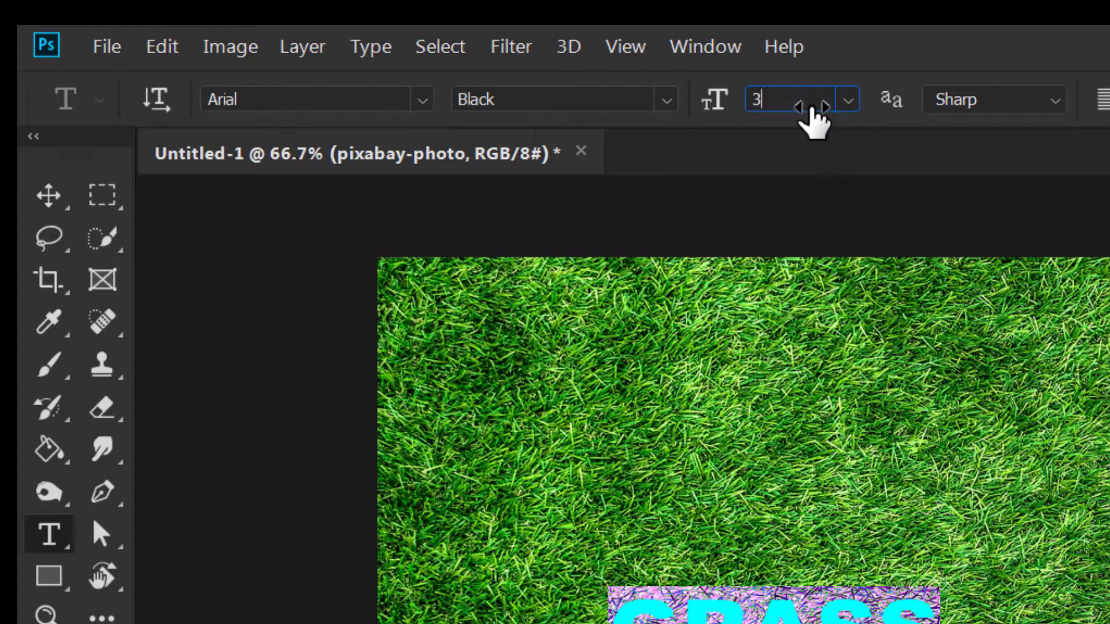
key(Return)
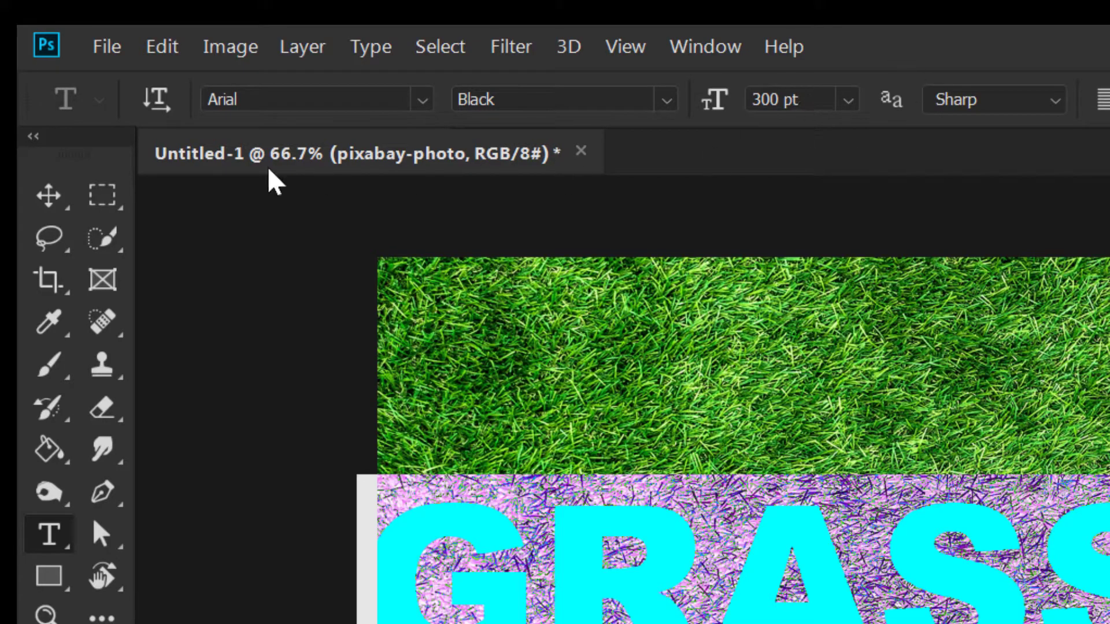
click(45, 202)
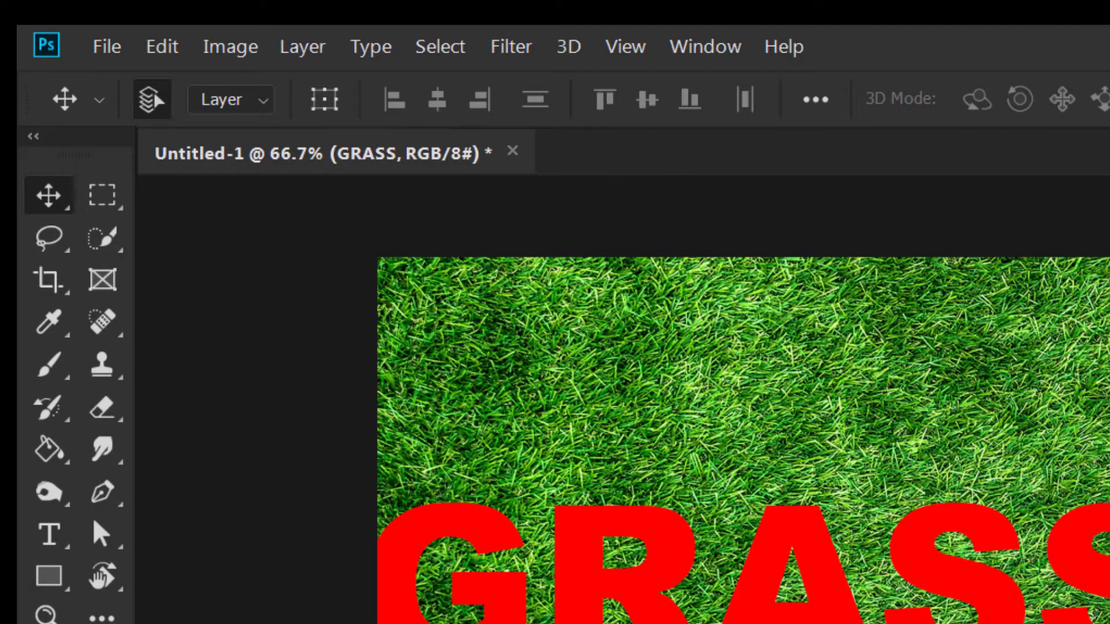
drag(396, 319, 484, 343)
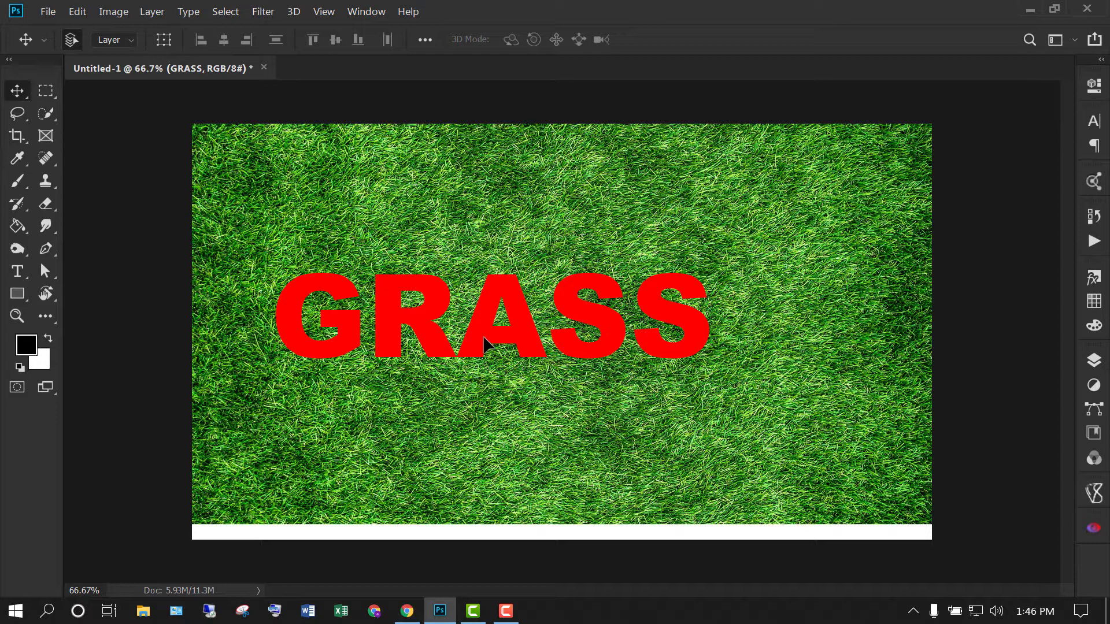
Load the GRASS letters as a selection, invert it and add an empty layer above the text
click(1085, 363)
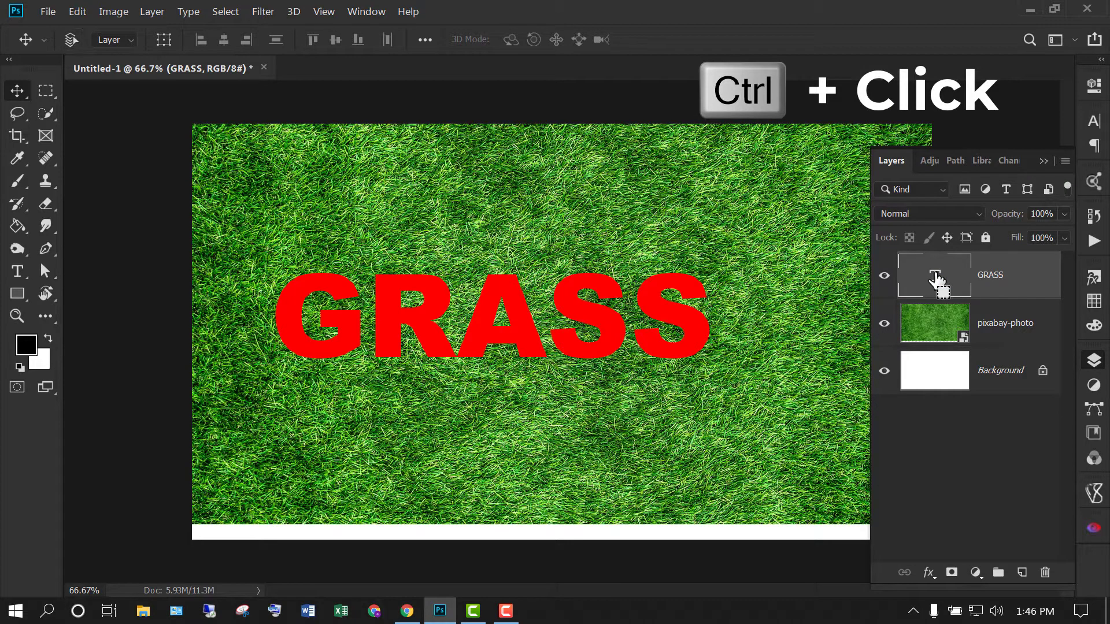
ctrl+click(936, 278)
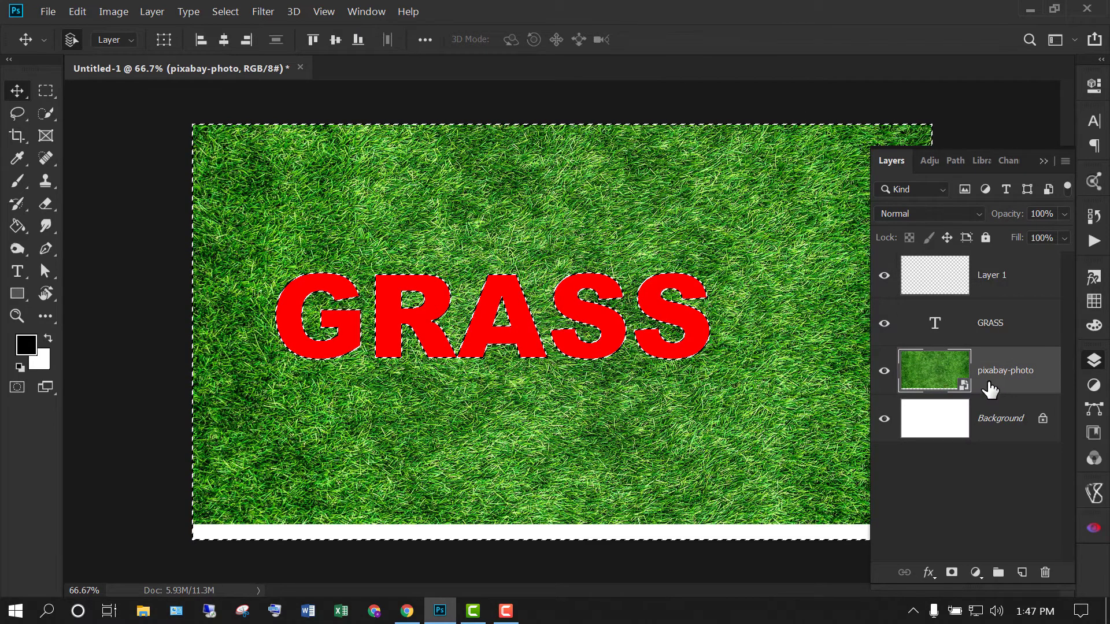
Rasterize the pixabay-photo layer and delete the grass outside the GRASS letters
right_click(989, 391)
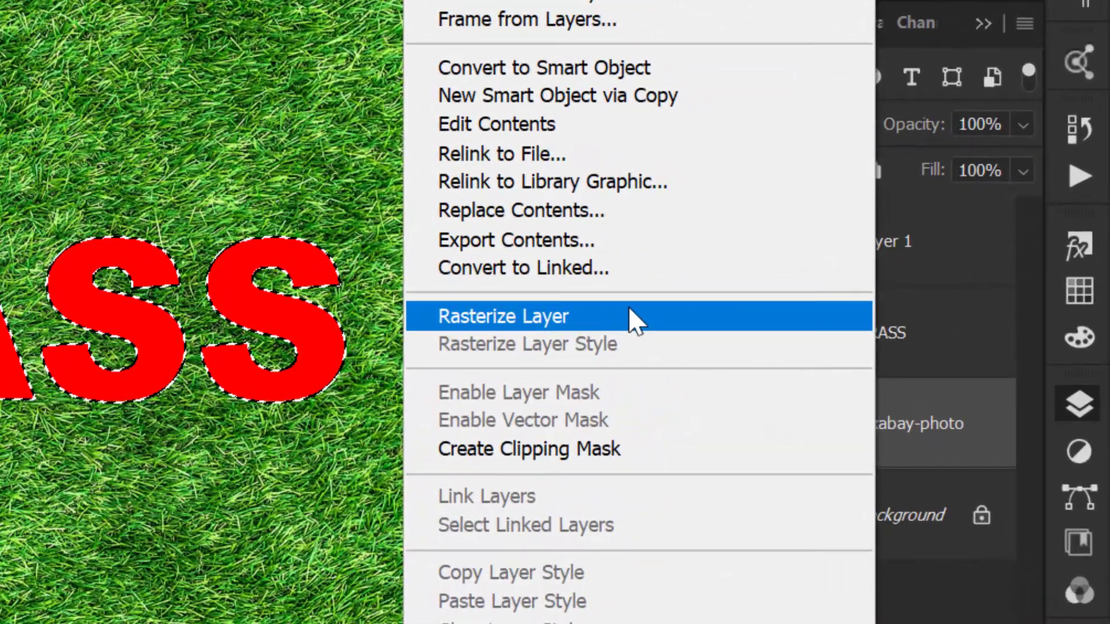
click(629, 309)
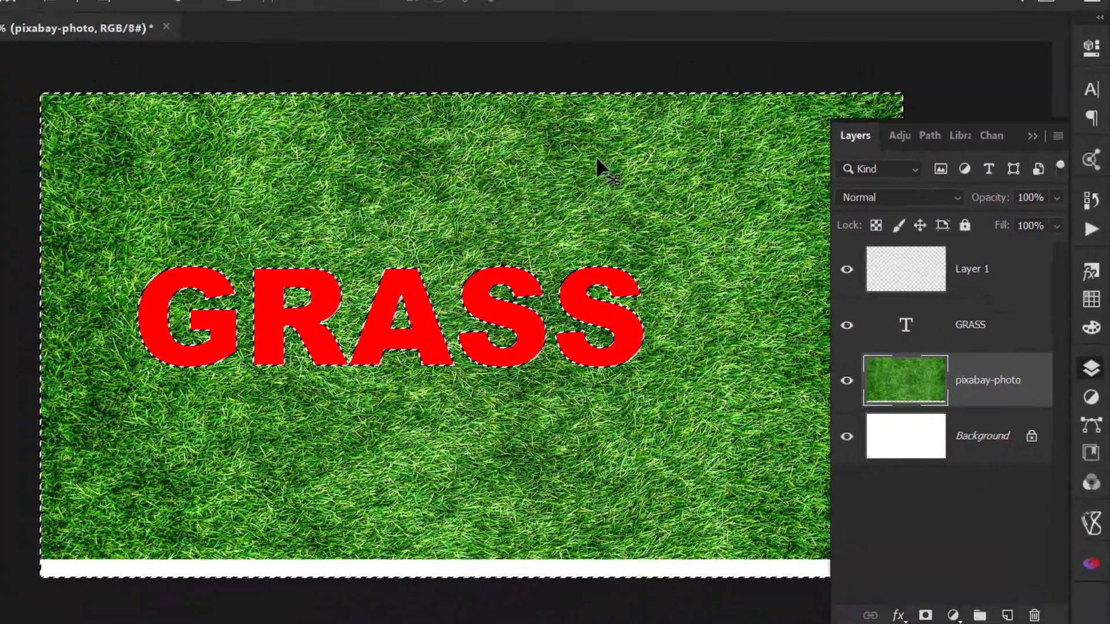
key(Delete)
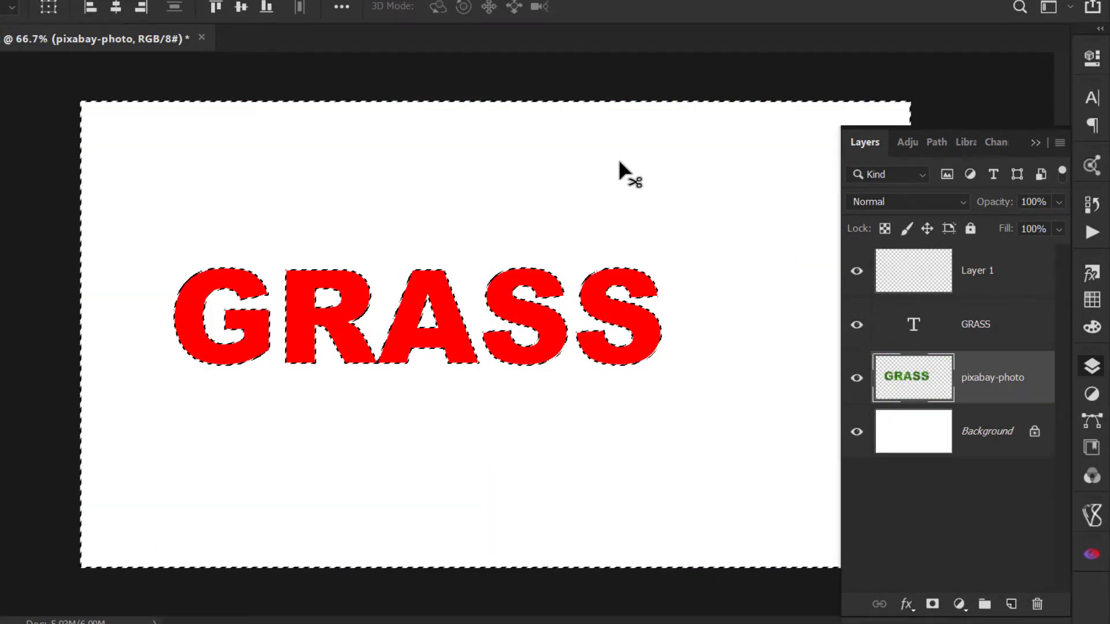
Deselect the selection around the letters and hide the GRASS text layer
key(ctrl+d)
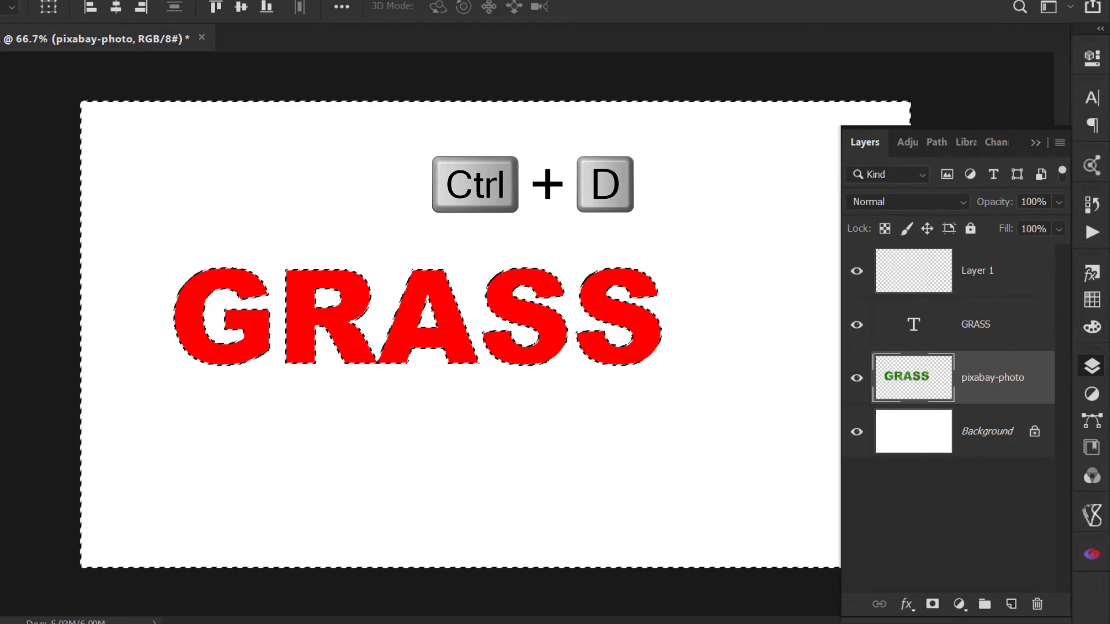
key(ctrl)
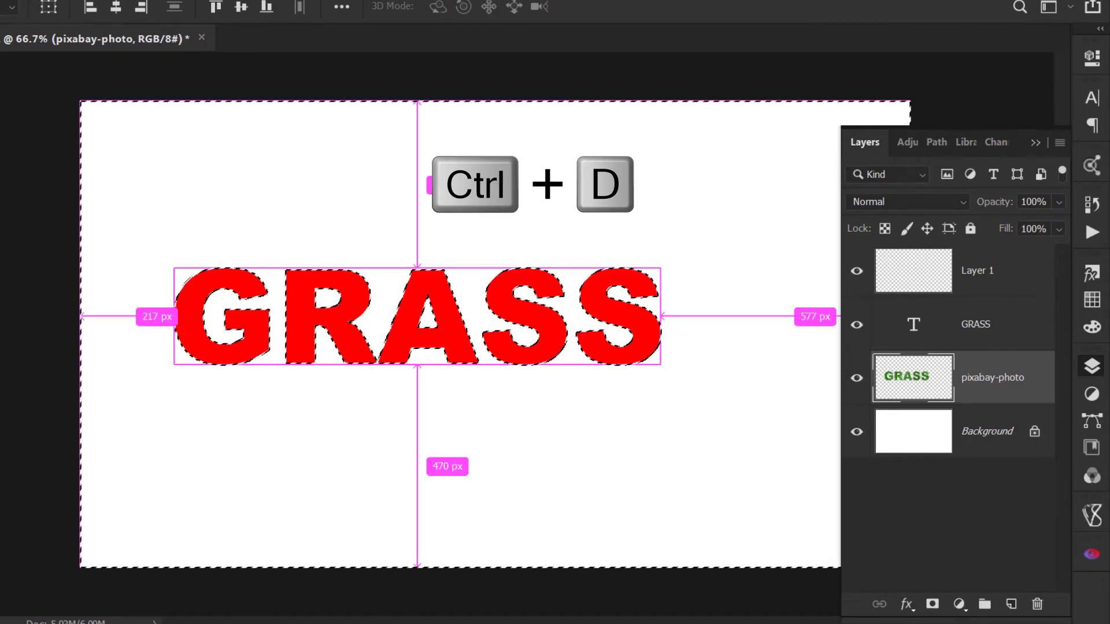
key(ctrl+d)
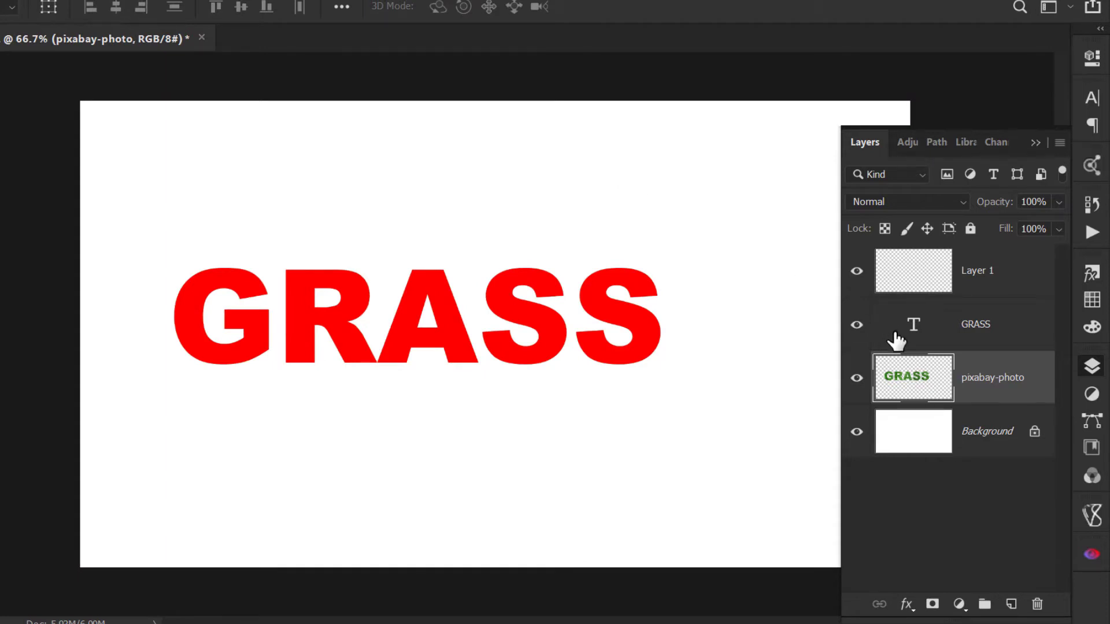
click(858, 325)
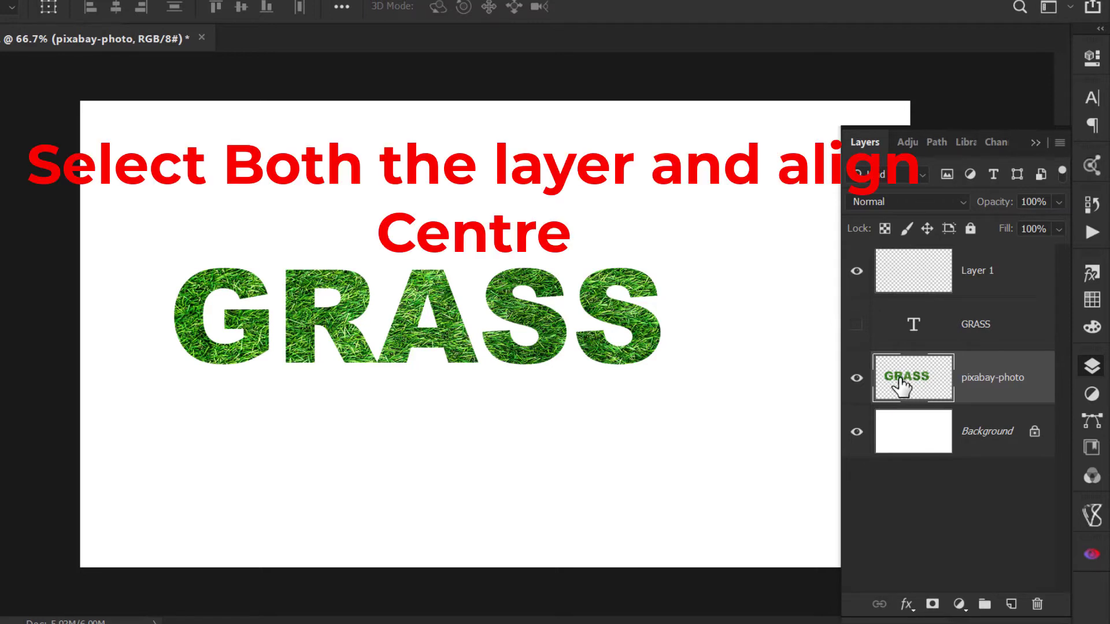
Align the pixabay-photo layer with the Background on both horizontal and vertical centres, and hide Layer 1
shift+click(976, 439)
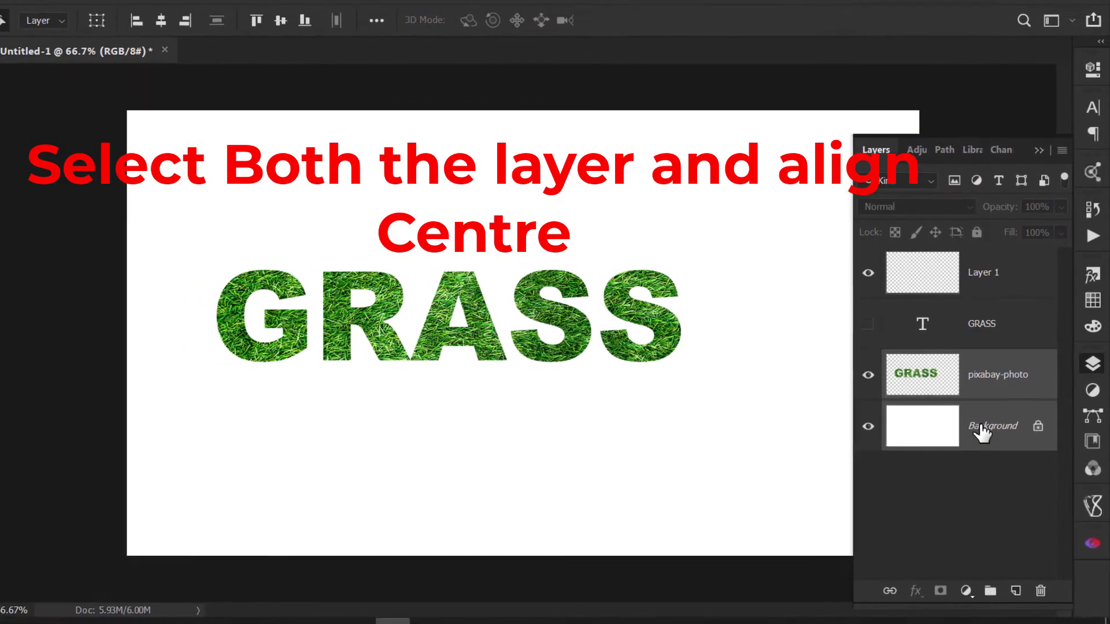
click(166, 20)
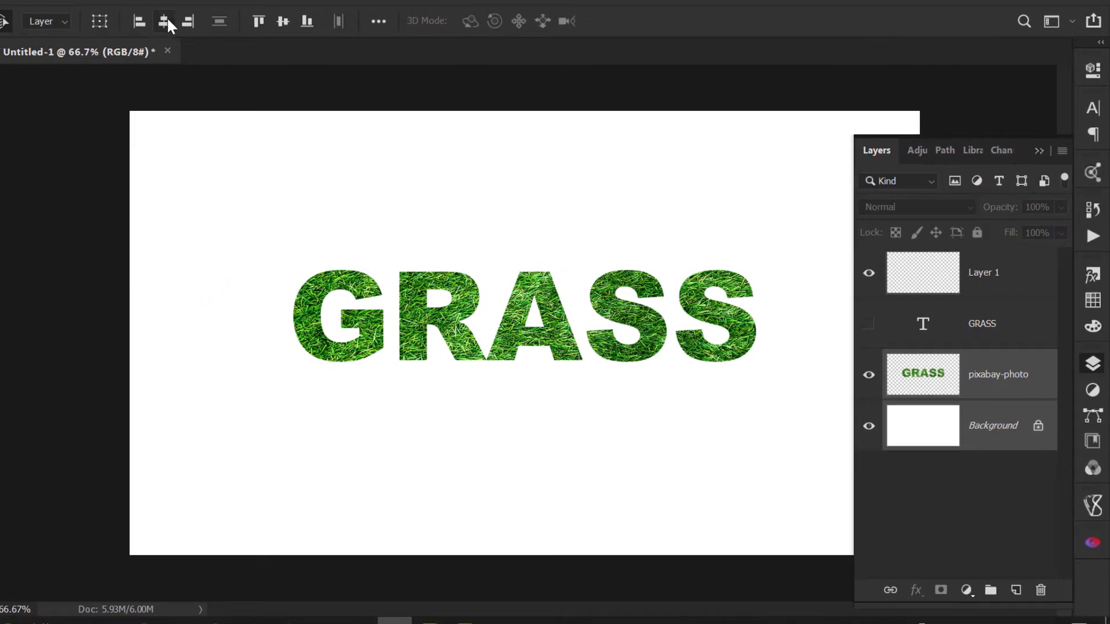
click(284, 22)
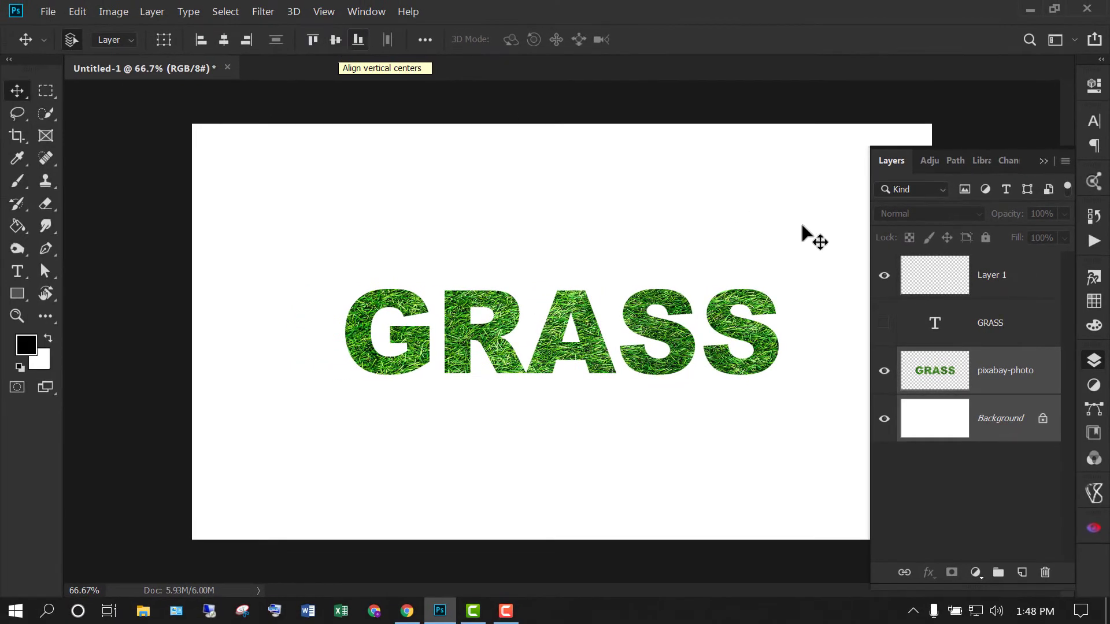
click(882, 276)
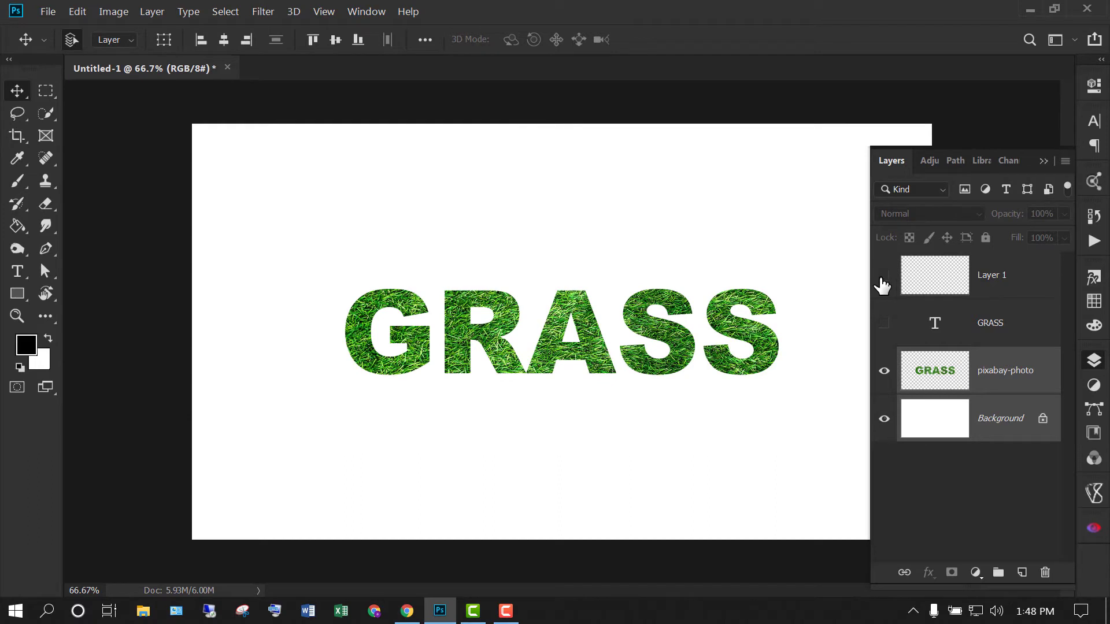
click(993, 518)
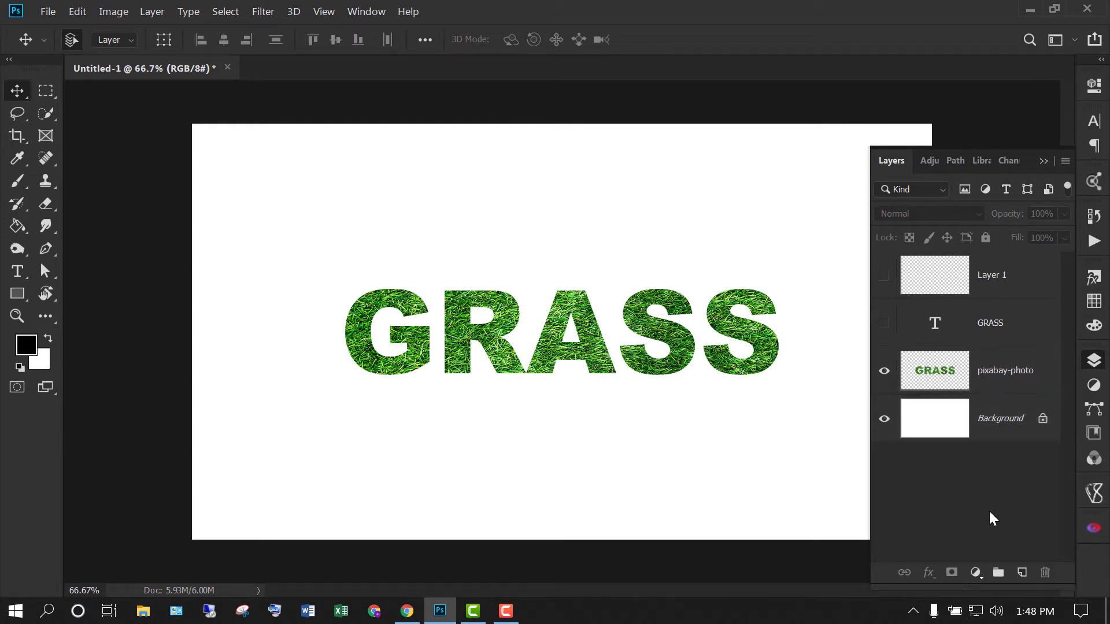
Add a Bevel & Emboss effect to the pixabay-photo layer with a depth of 375%
click(995, 389)
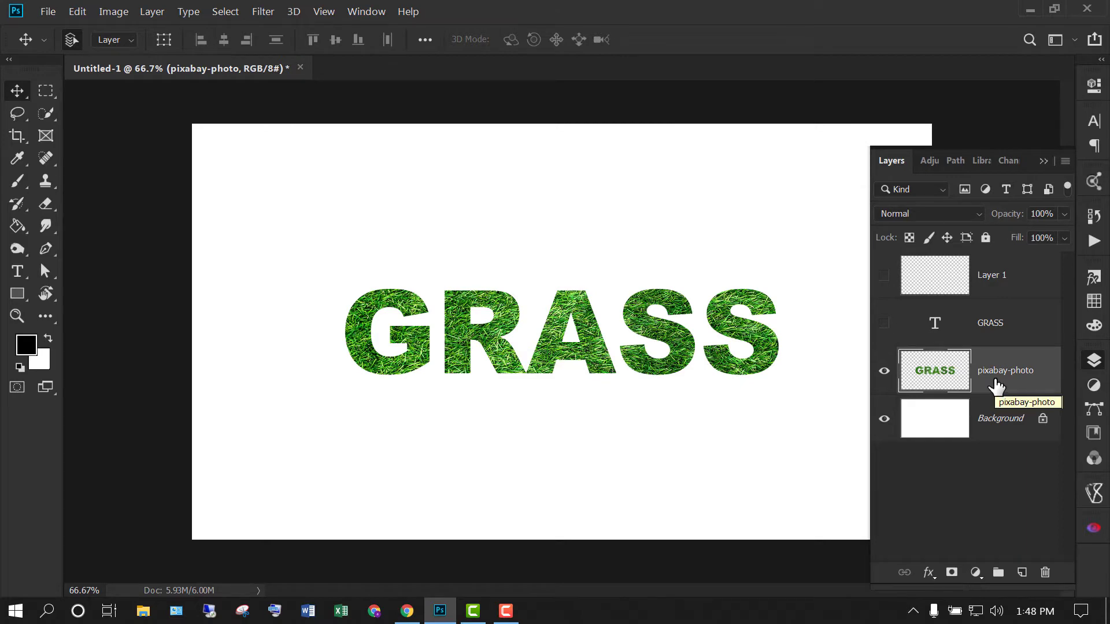
right_click(995, 384)
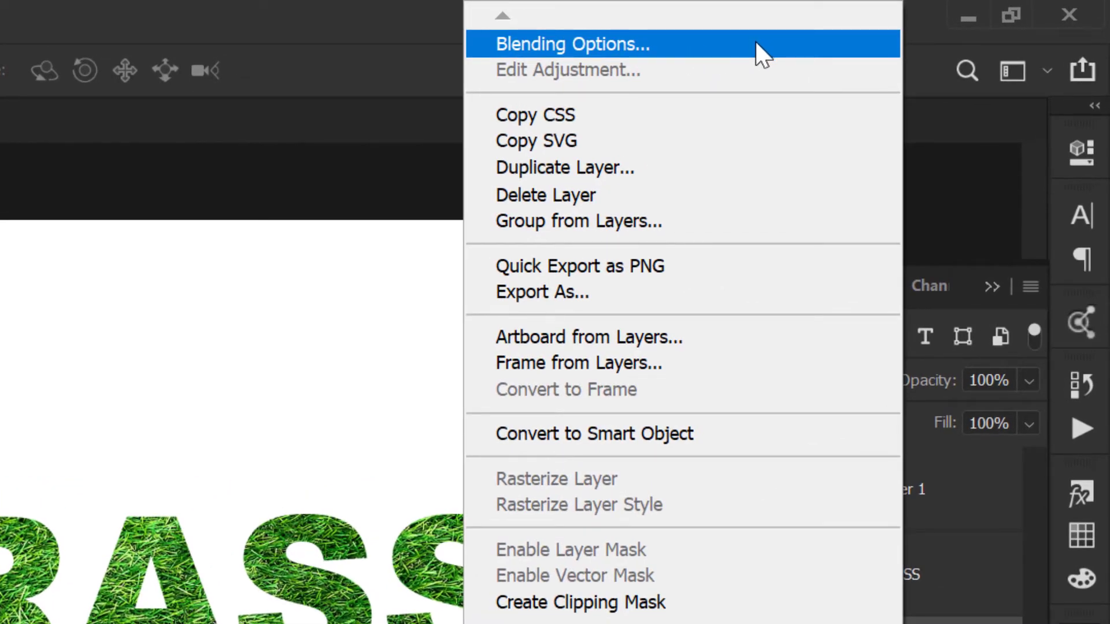
click(754, 41)
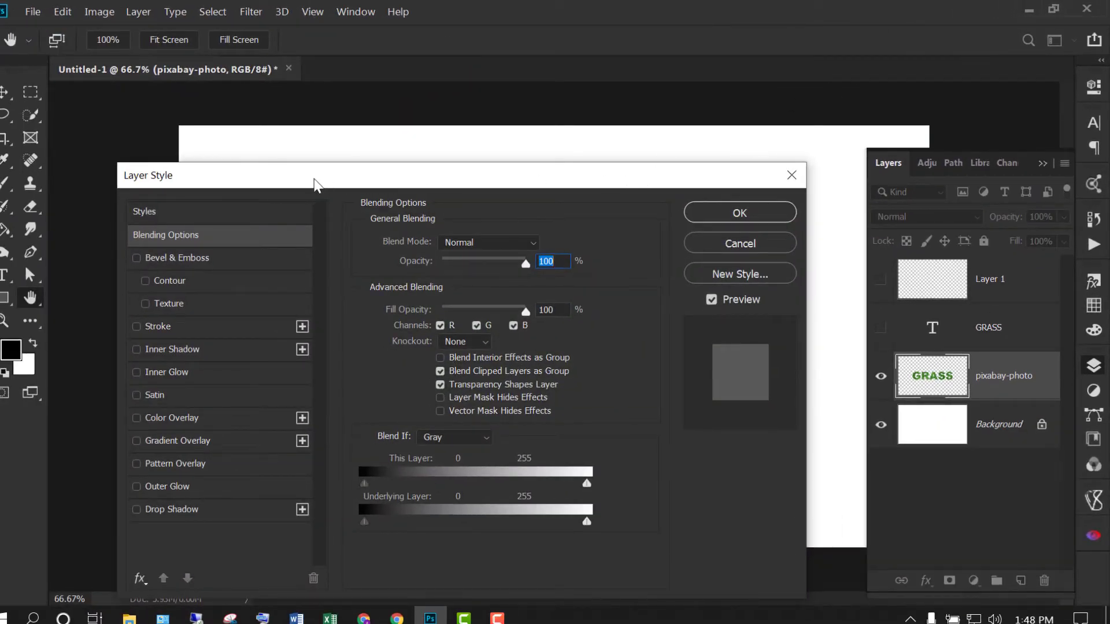
drag(315, 184, 783, 37)
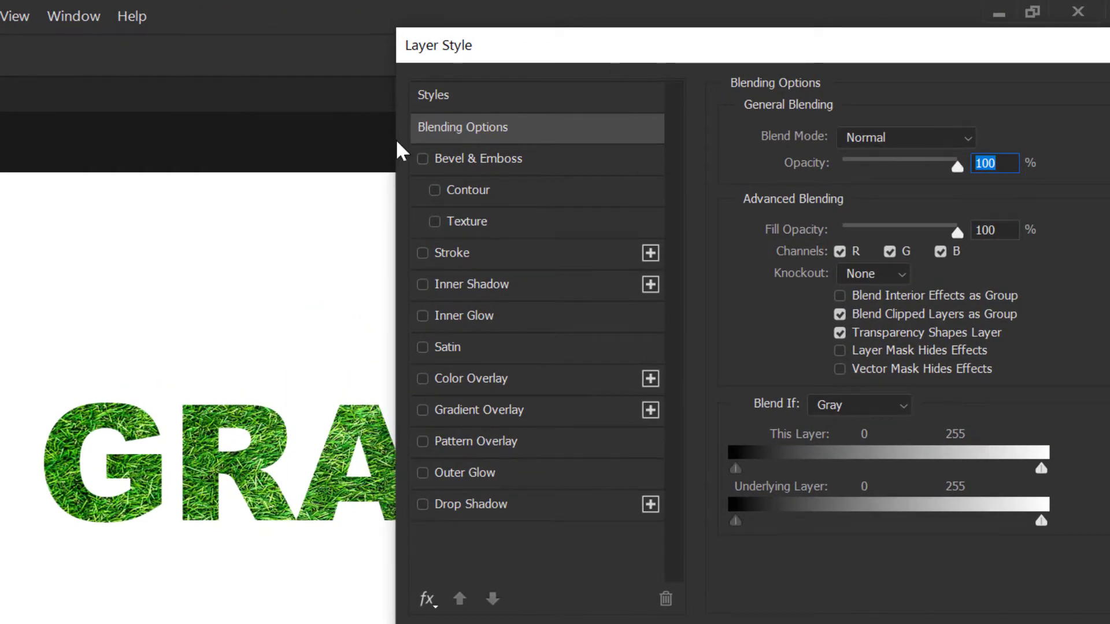
click(522, 168)
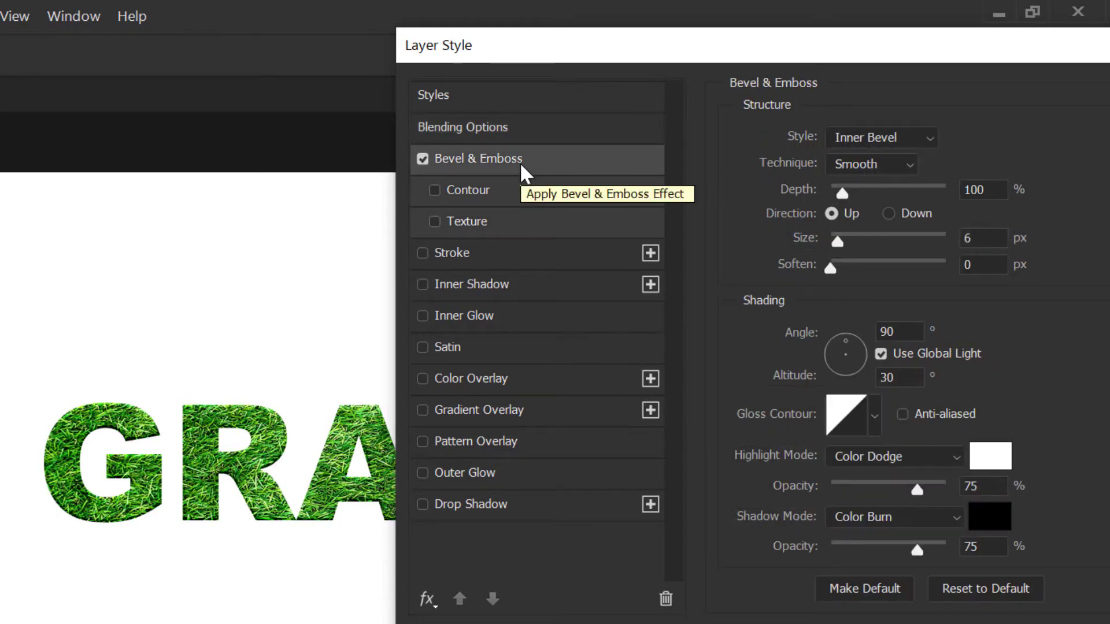
drag(792, 60, 767, 65)
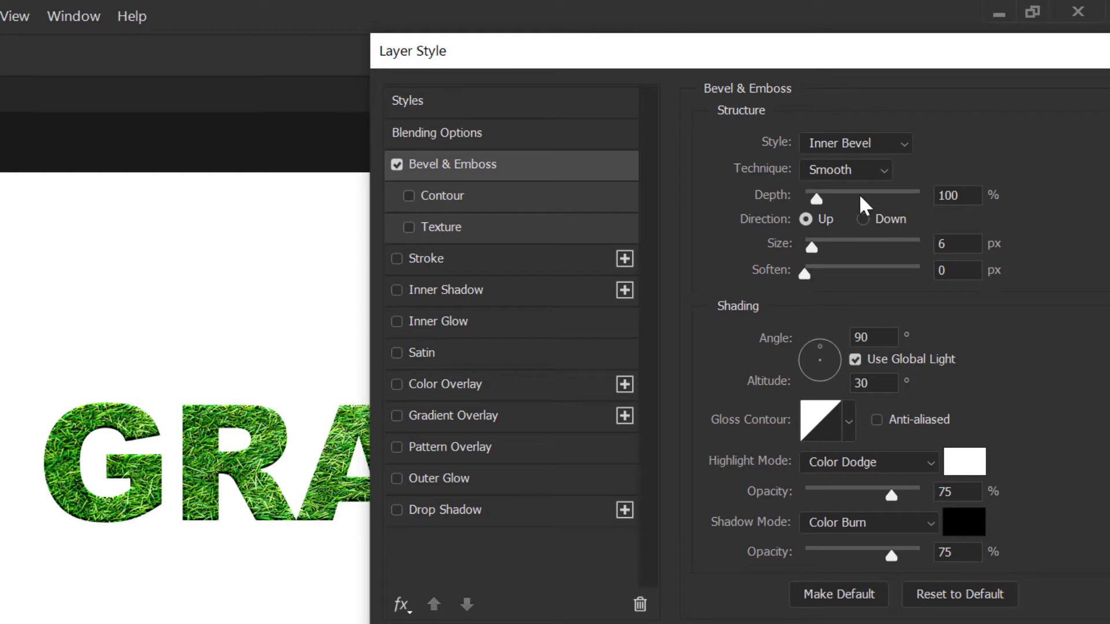
mouse_move(816, 201)
mouse_down()
mouse_move(878, 216)
mouse_move(858, 195)
mouse_up()
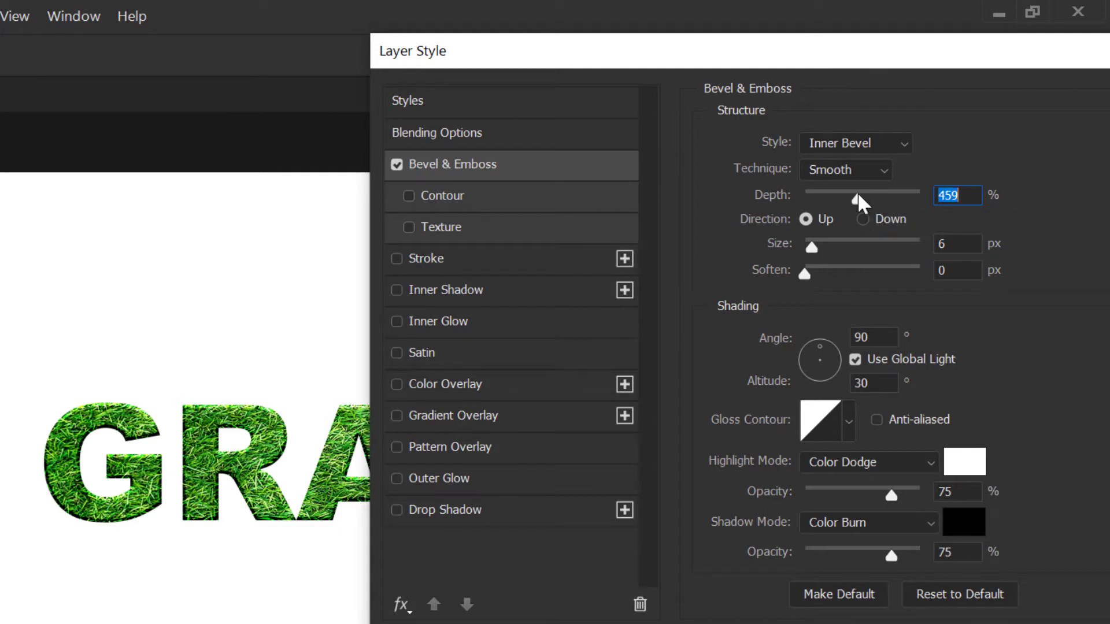
text(375)
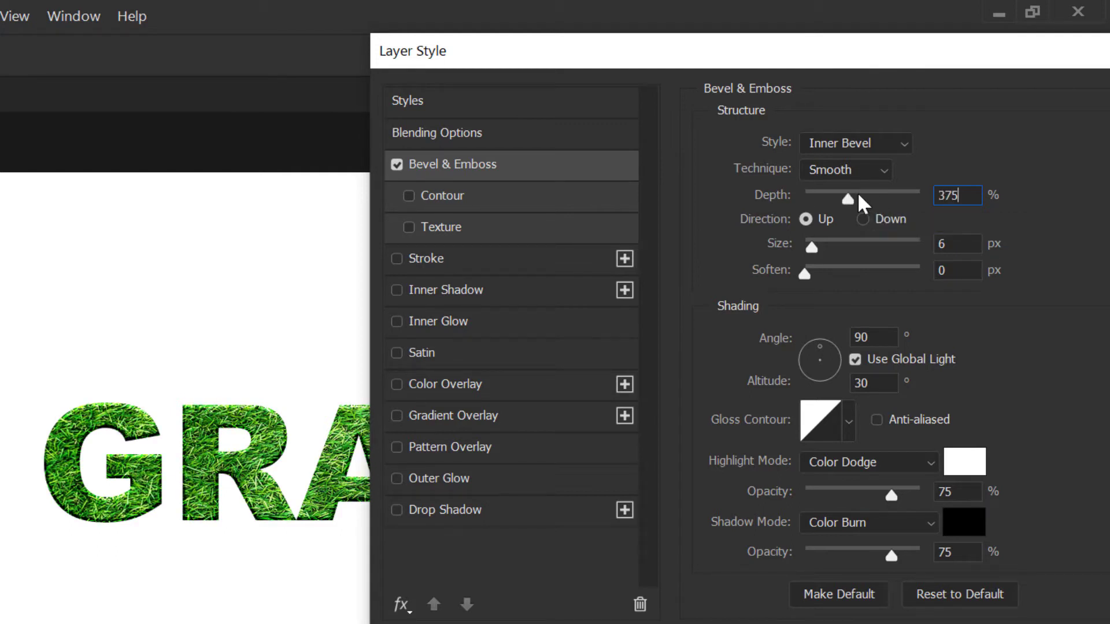
Set the bevel's size to 12 px and its soften value to 15 px
click(950, 245)
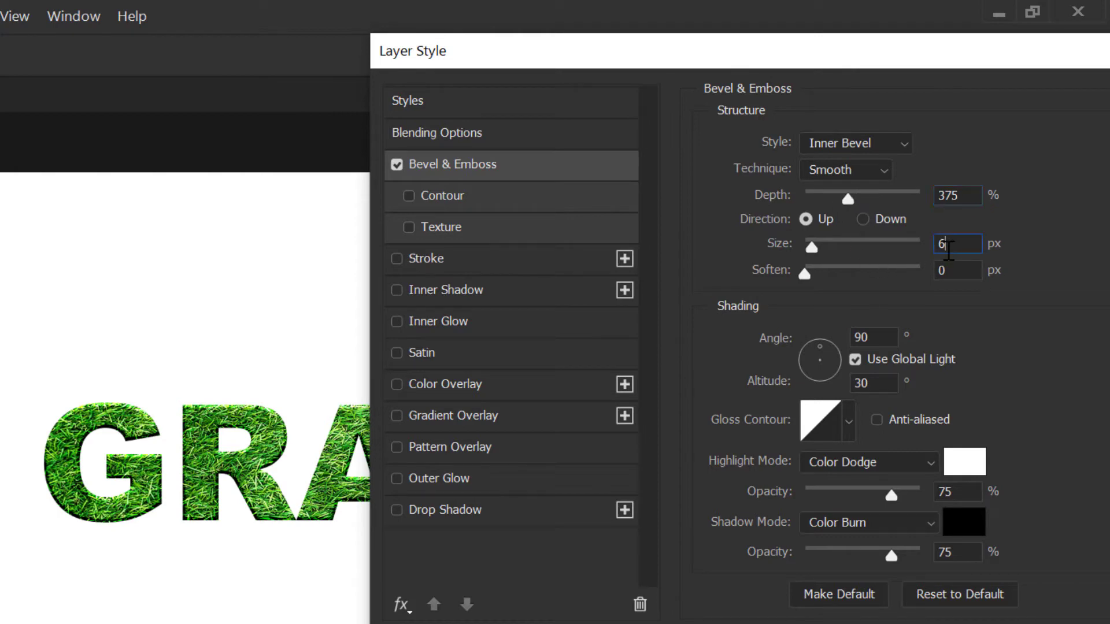
mouse_move(811, 248)
mouse_down()
mouse_move(838, 254)
mouse_move(820, 248)
mouse_up()
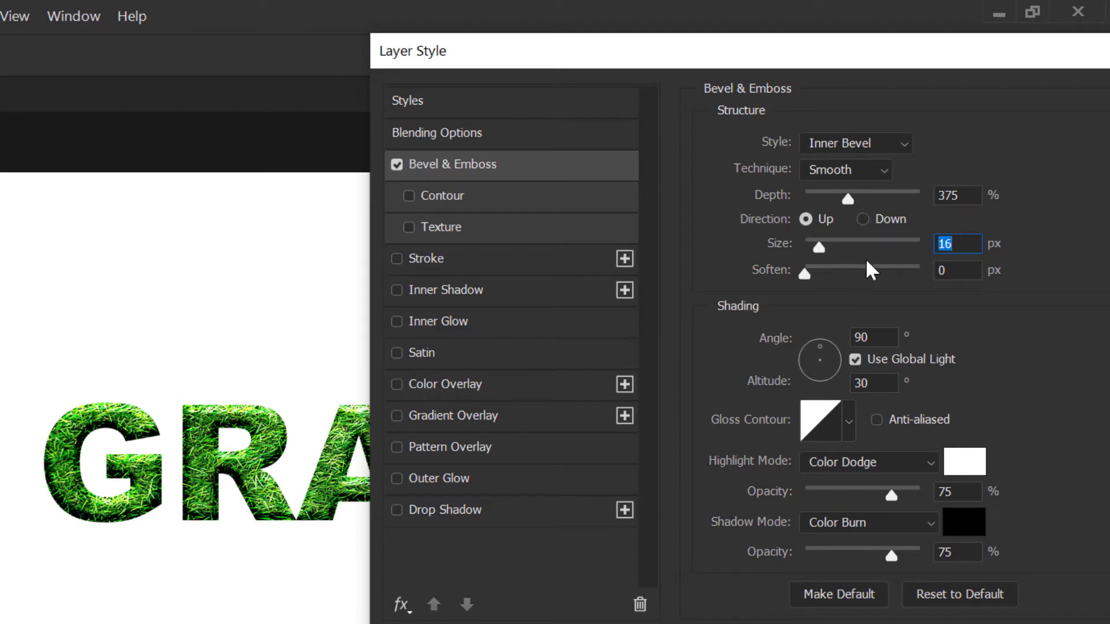
text(12)
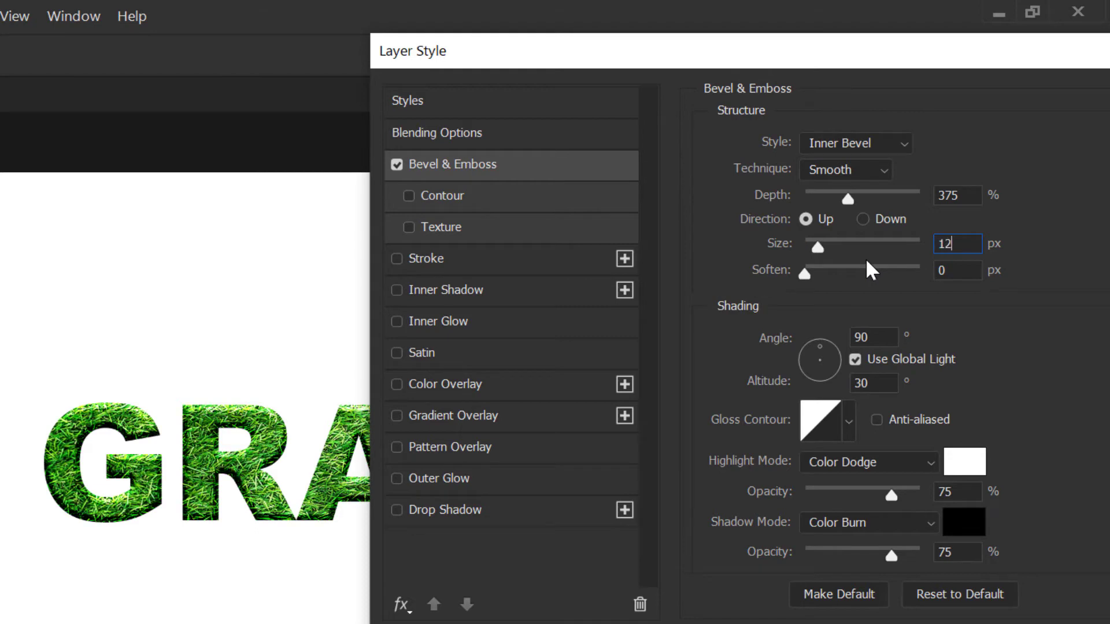
key(Tab)
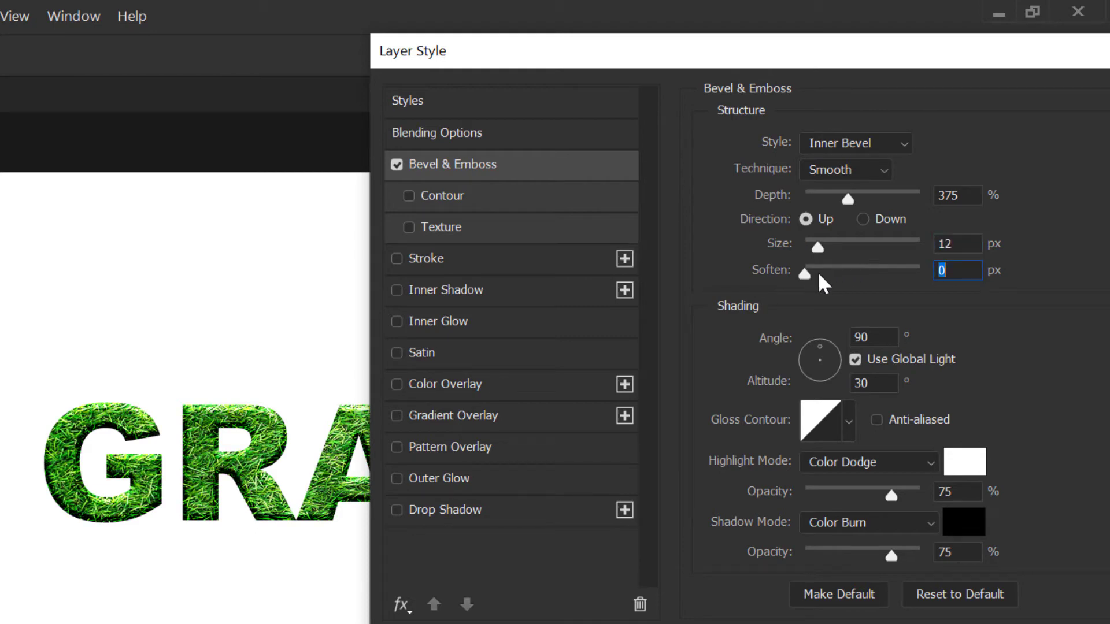
key(Up)
key(Up)
key(Up)
key(Up)
key(Up)
key(Up)
key(Up)
key(Up)
key(Up)
key(Up)
key(Up)
key(Up)
key(Up)
key(Up)
key(Up)
key(Up)
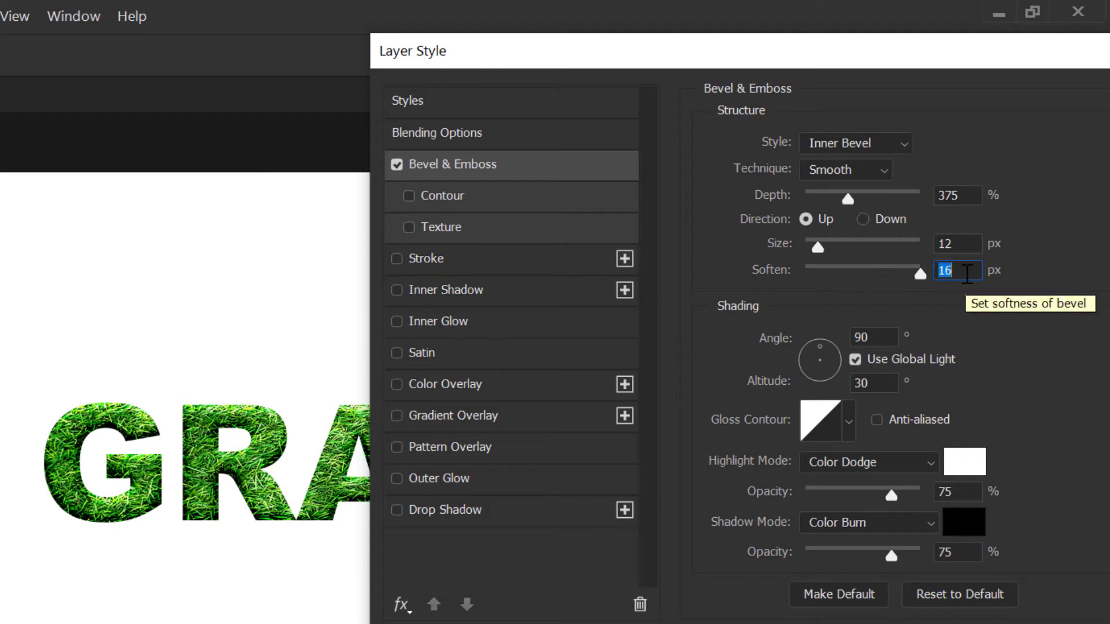
key(Down)
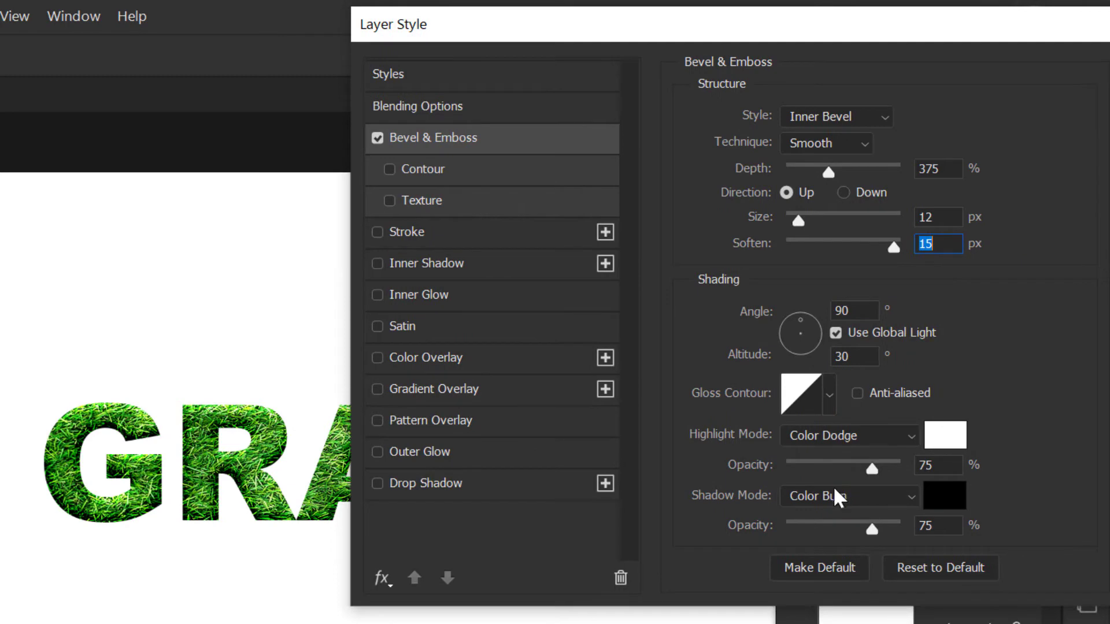
Add a Drop Shadow effect with 75% opacity and a distance of 11 px
click(471, 490)
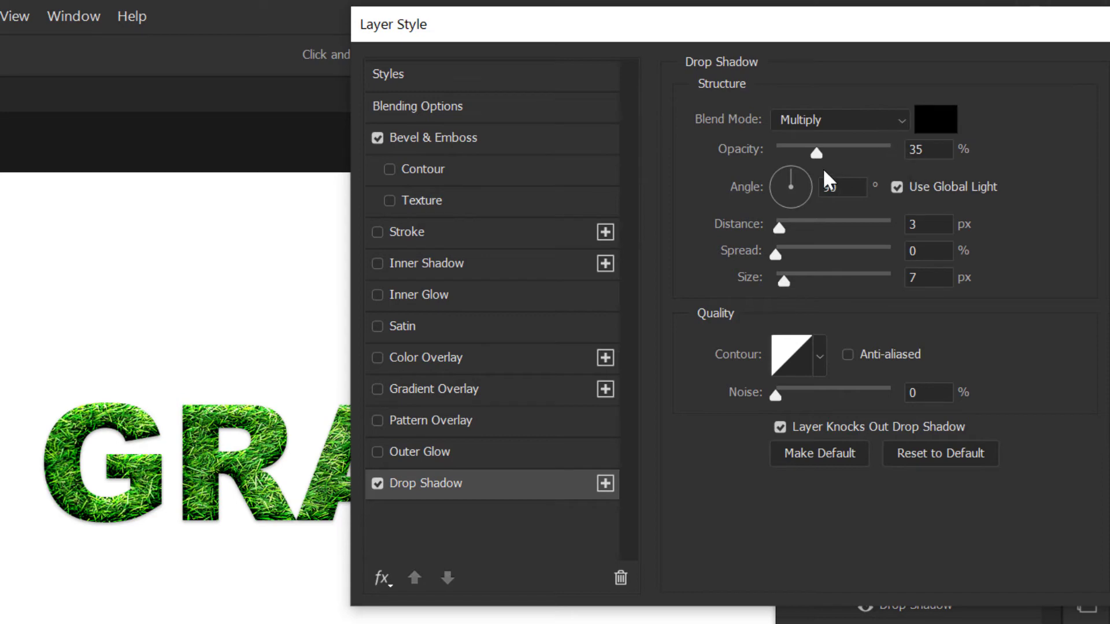
drag(816, 154, 864, 164)
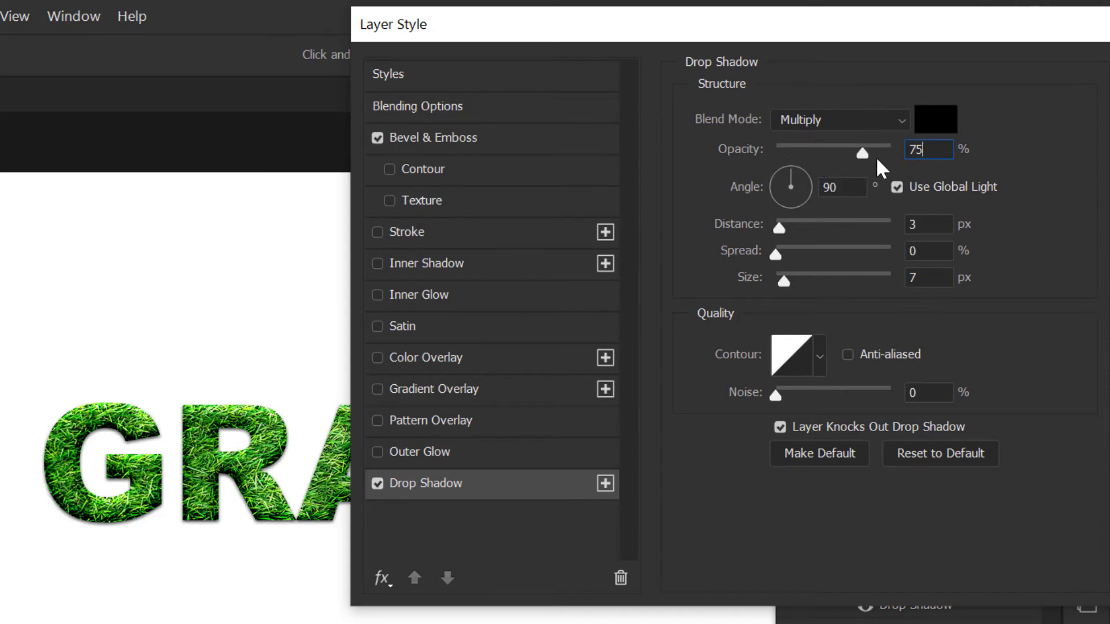
click(937, 227)
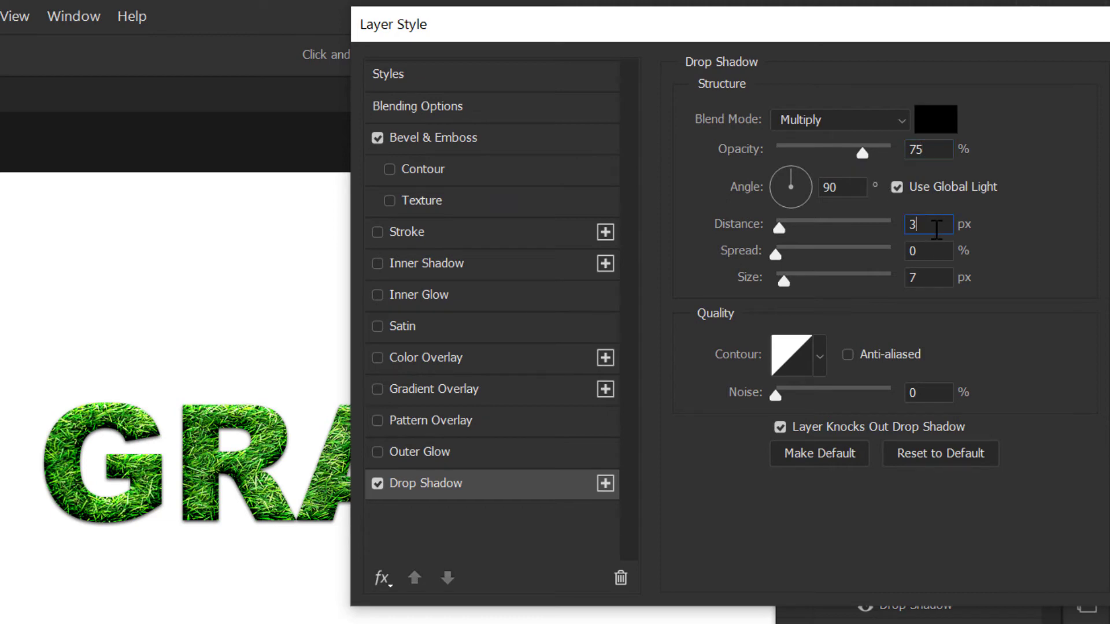
key(Up)
key(Up)
key(Up)
key(Up)
key(Up)
key(Up)
key(Up)
key(Up)
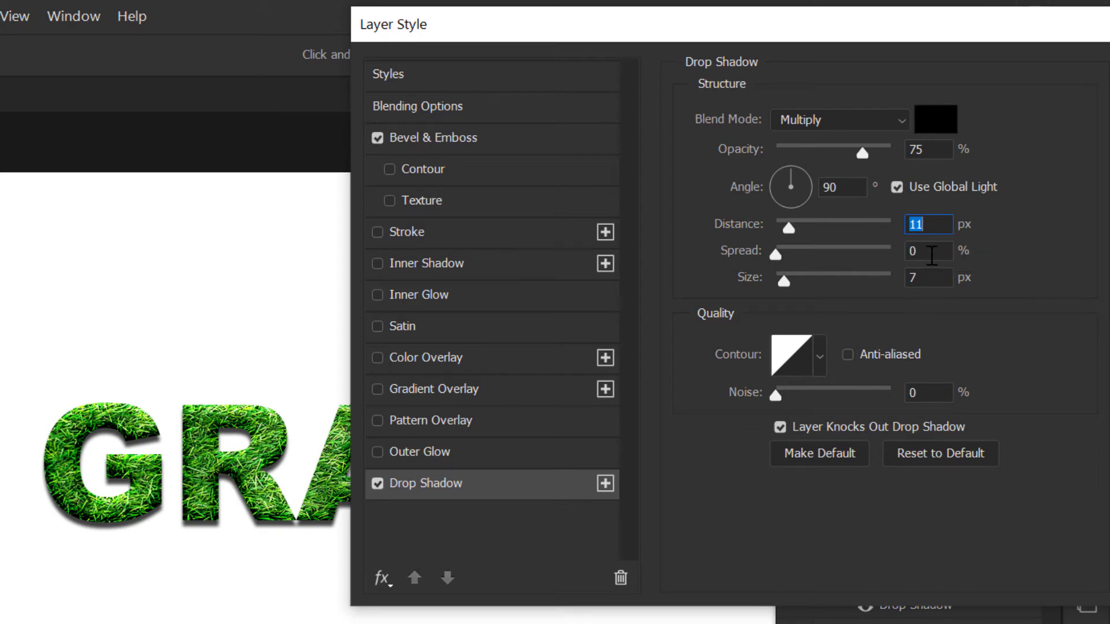
Set the drop shadow's spread to 9% and size to 11 px, and apply the layer style
click(932, 253)
key(Up)
key(Up)
key(Up)
key(Up)
key(Up)
key(Up)
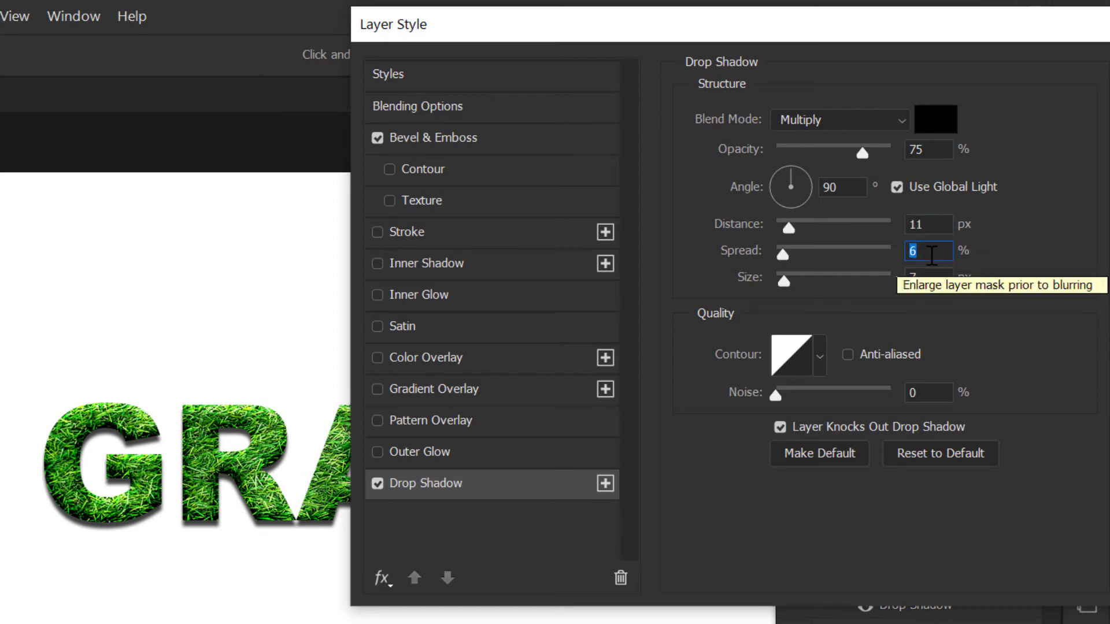
key(Up)
key(Up)
key(Up)
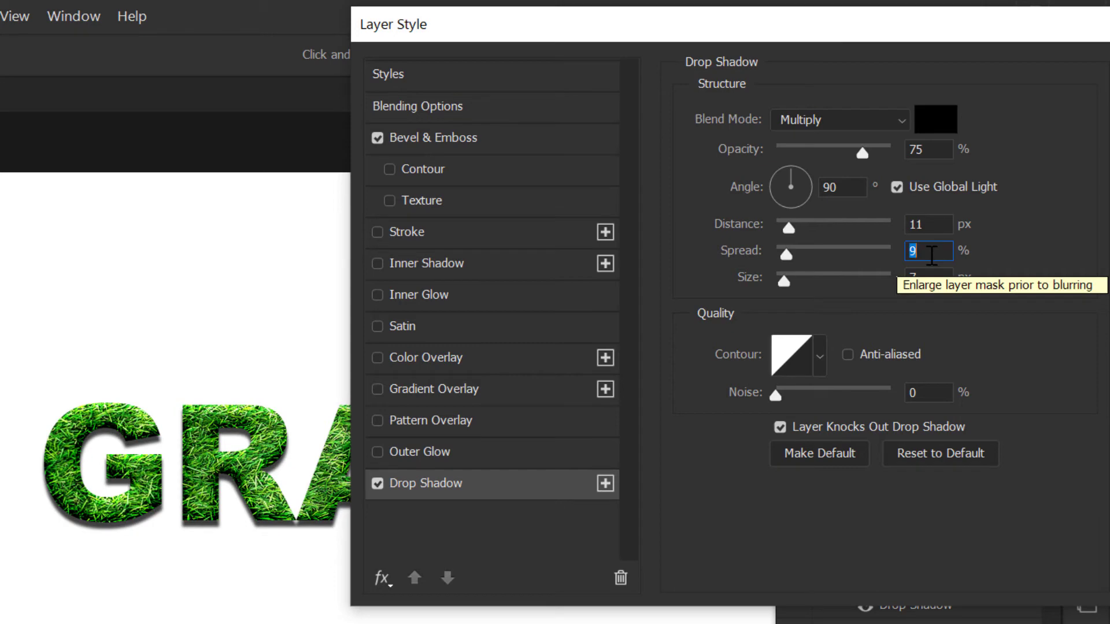
click(925, 282)
key(Up)
key(Up)
key(Up)
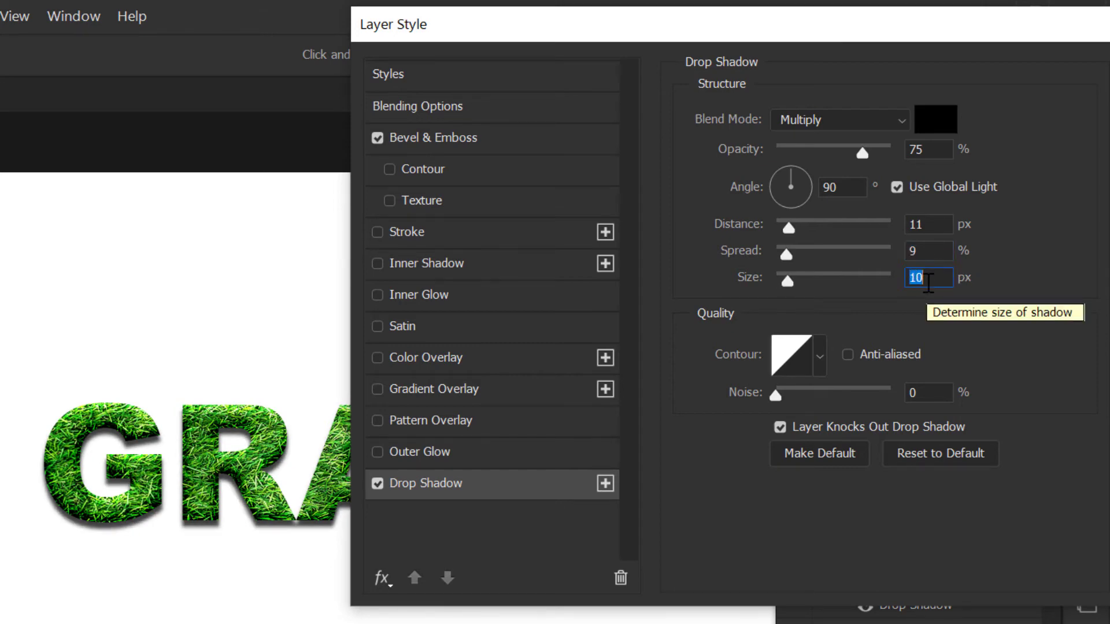
key(Up)
key(Up)
key(Up)
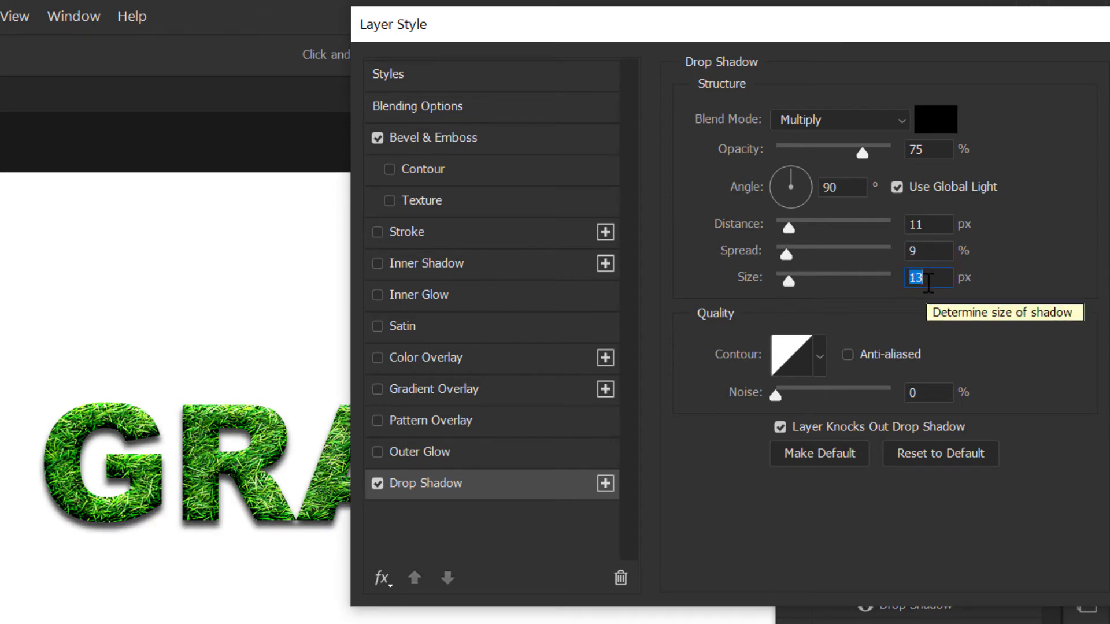
key(Down)
drag(931, 34, 664, 149)
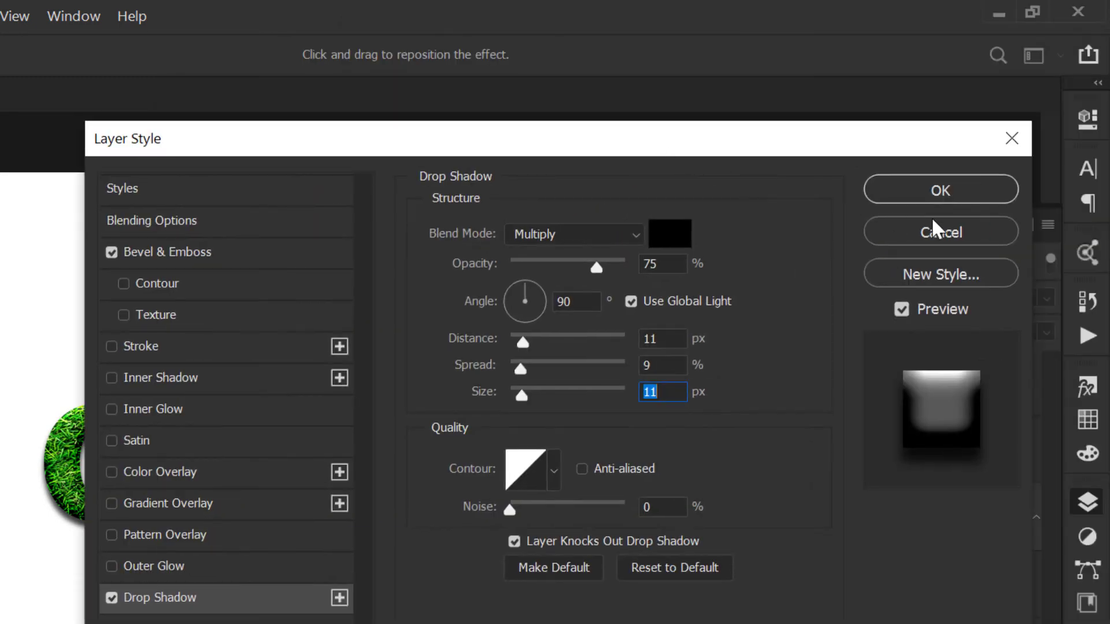
click(937, 186)
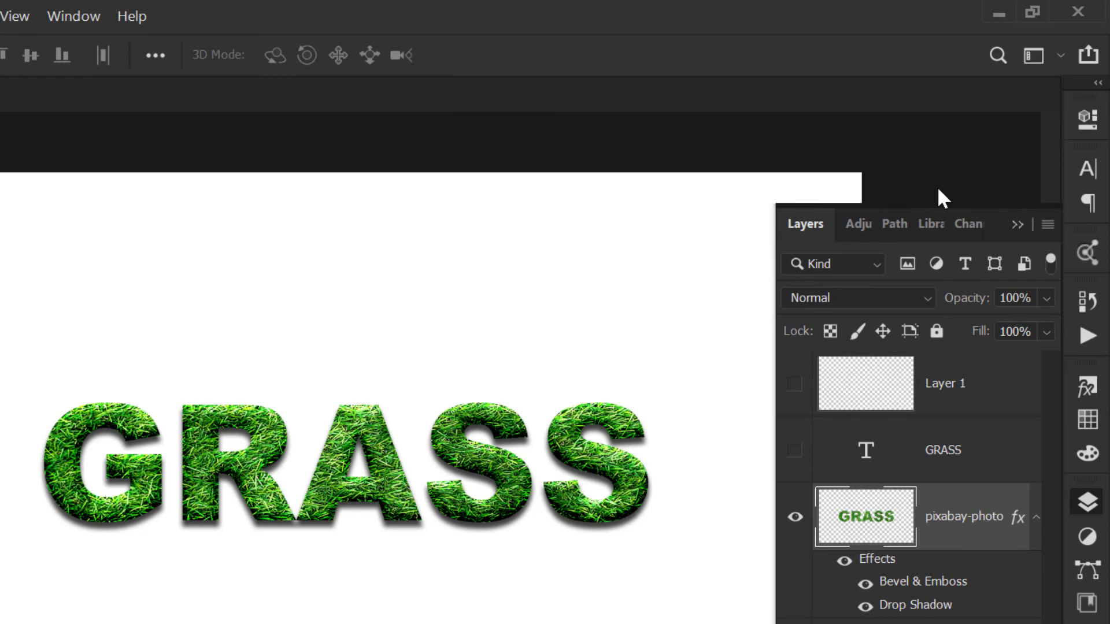
Collapse the layer list and view the finished grass lettering in full screen mode
click(1070, 498)
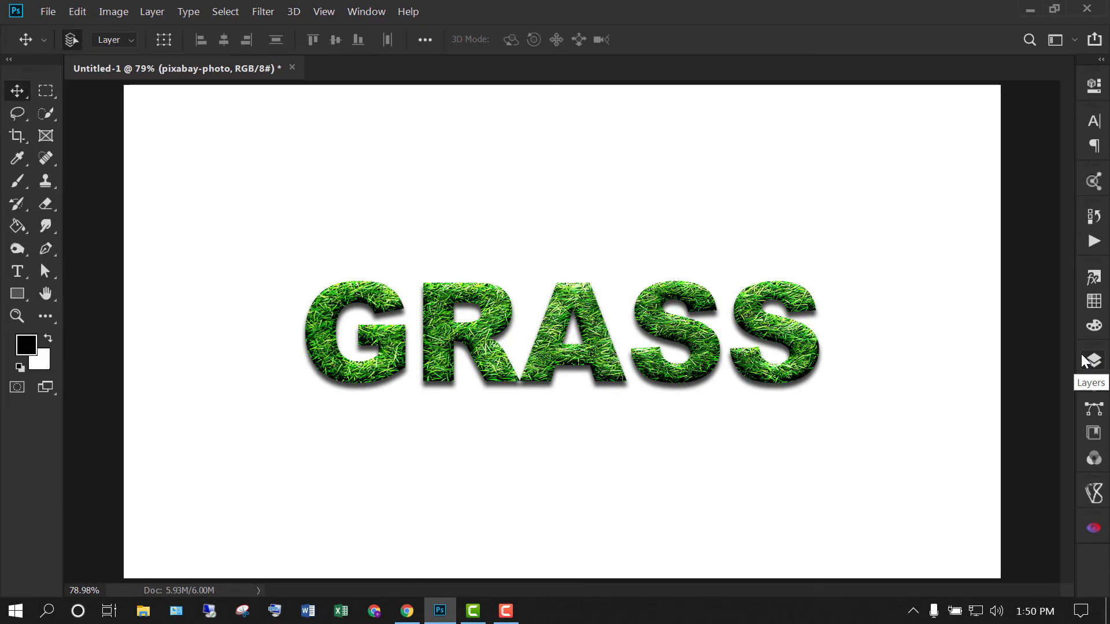
key(f)
key(f)
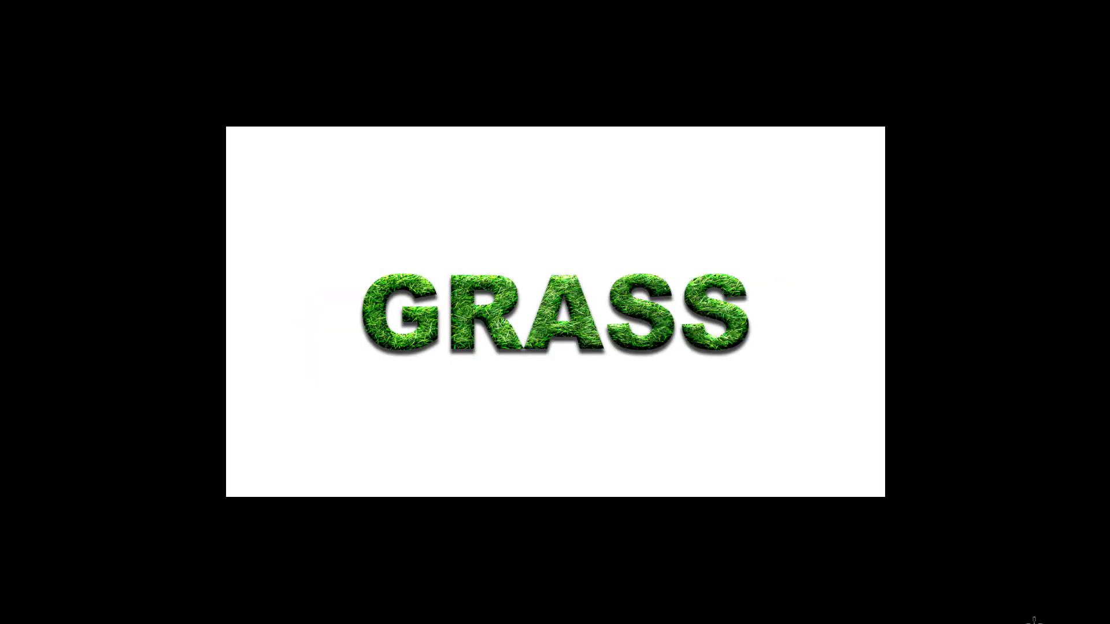